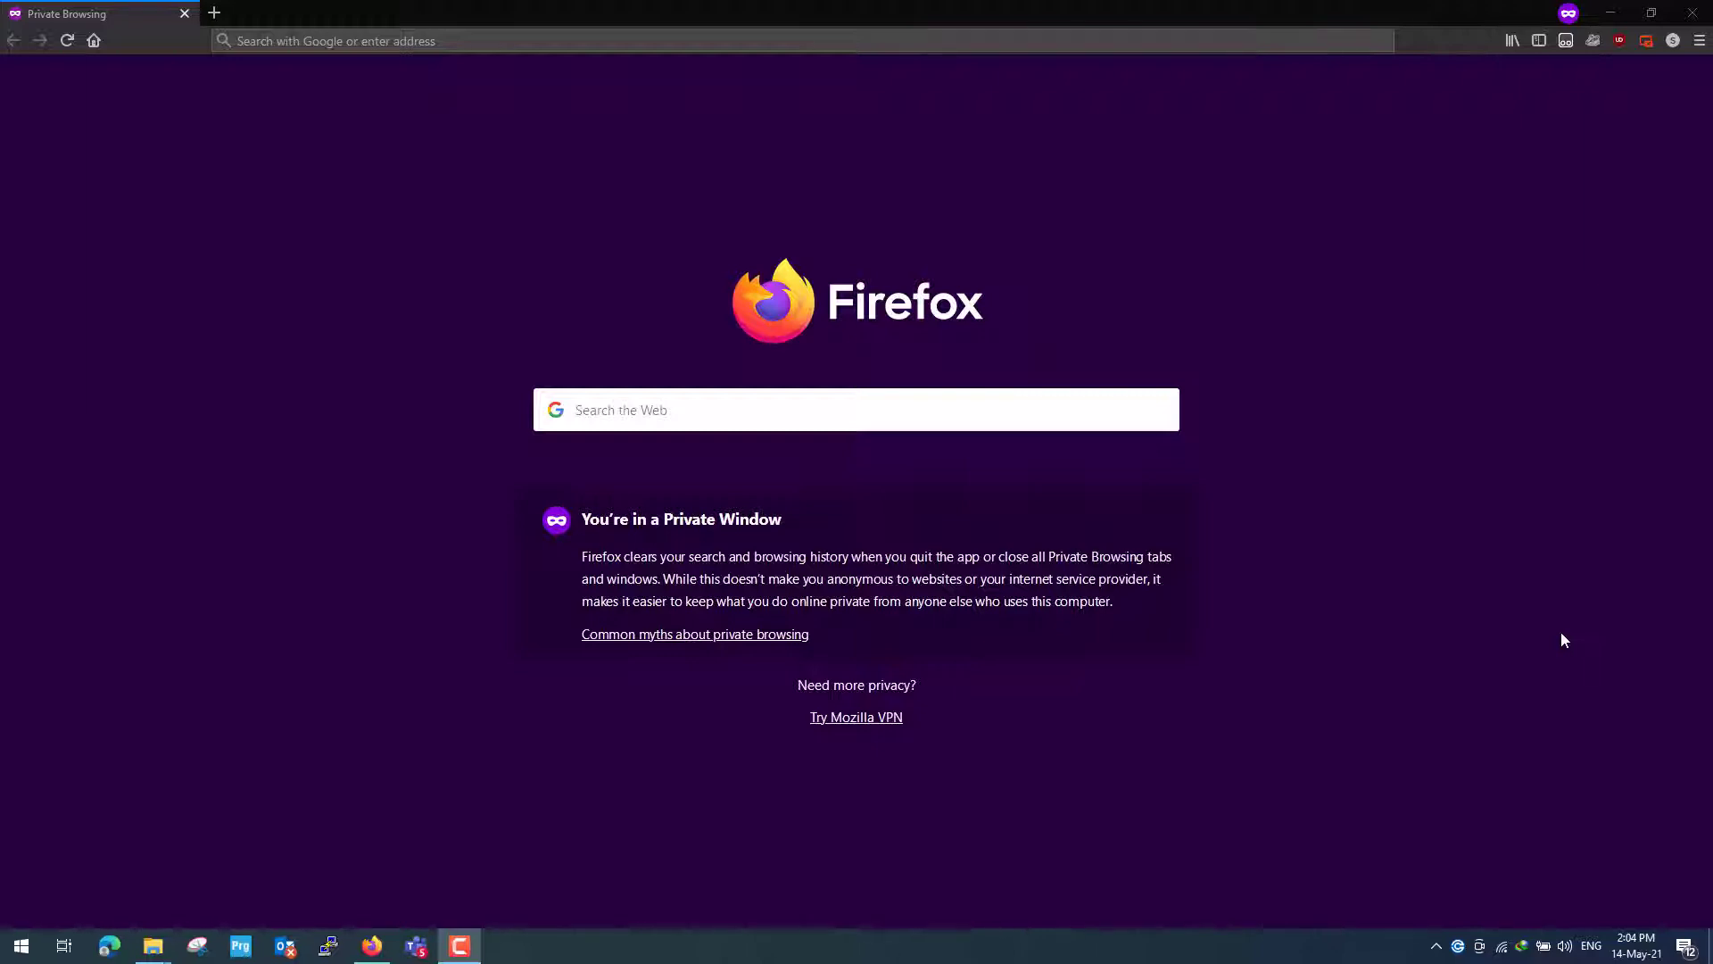
Step: Open the Starlink website at starlink.com
click(697, 41)
text(sta)
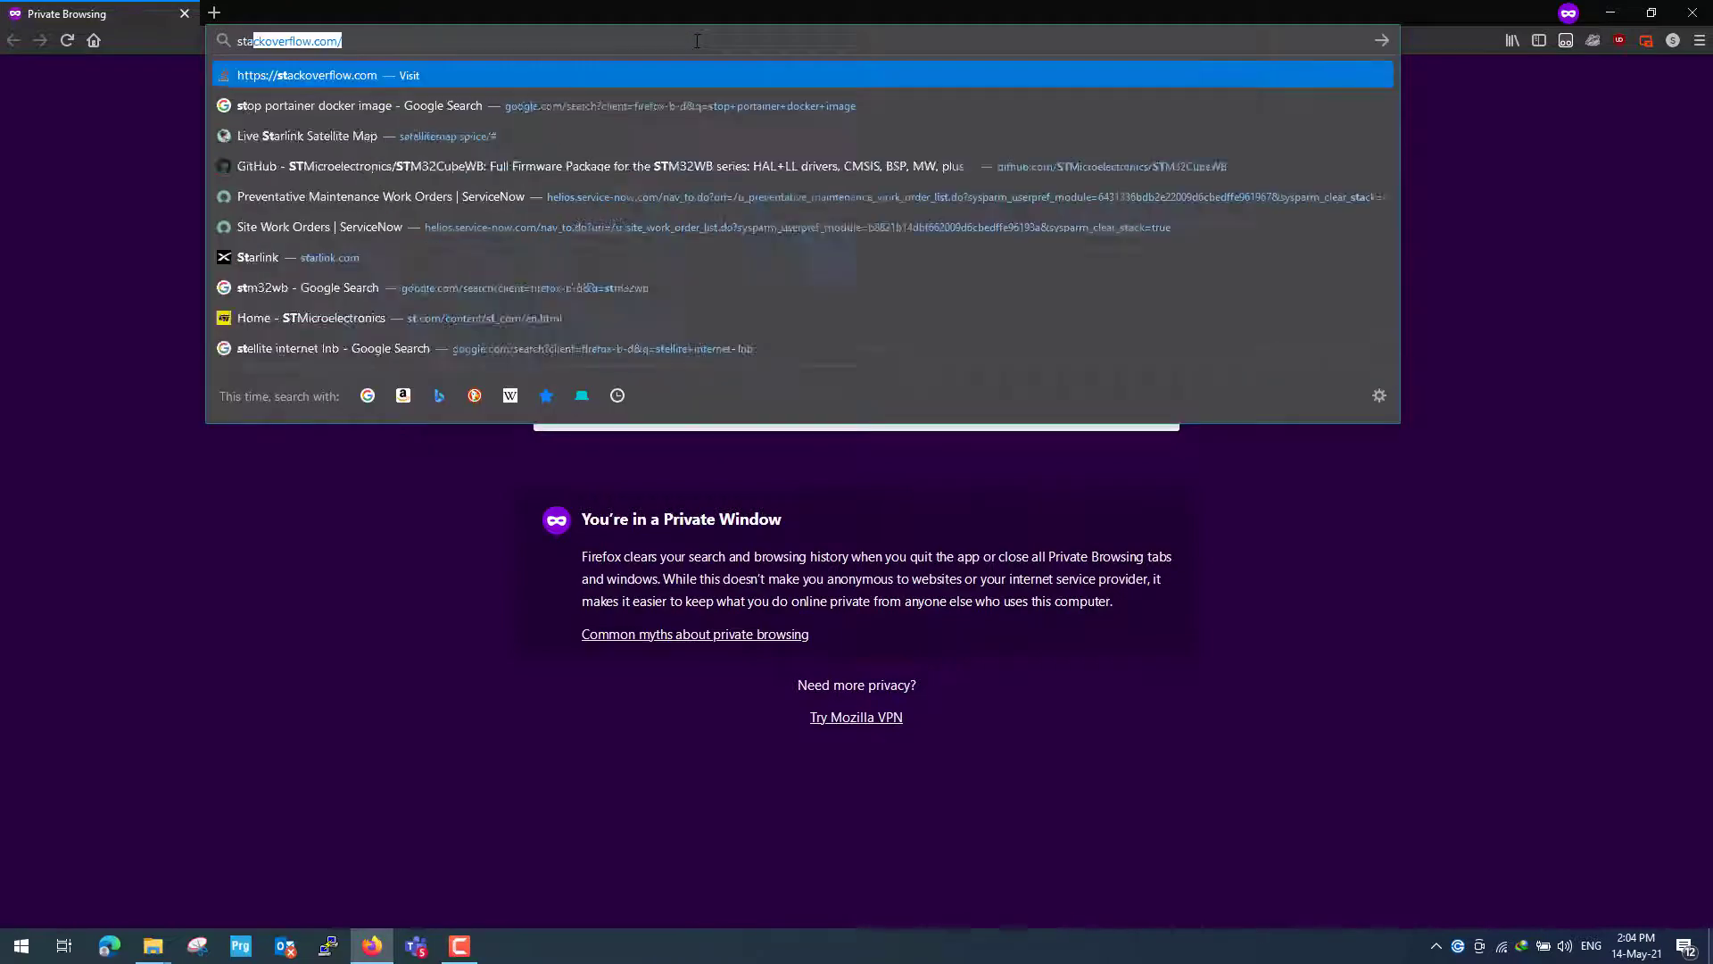
text(rlink.com)
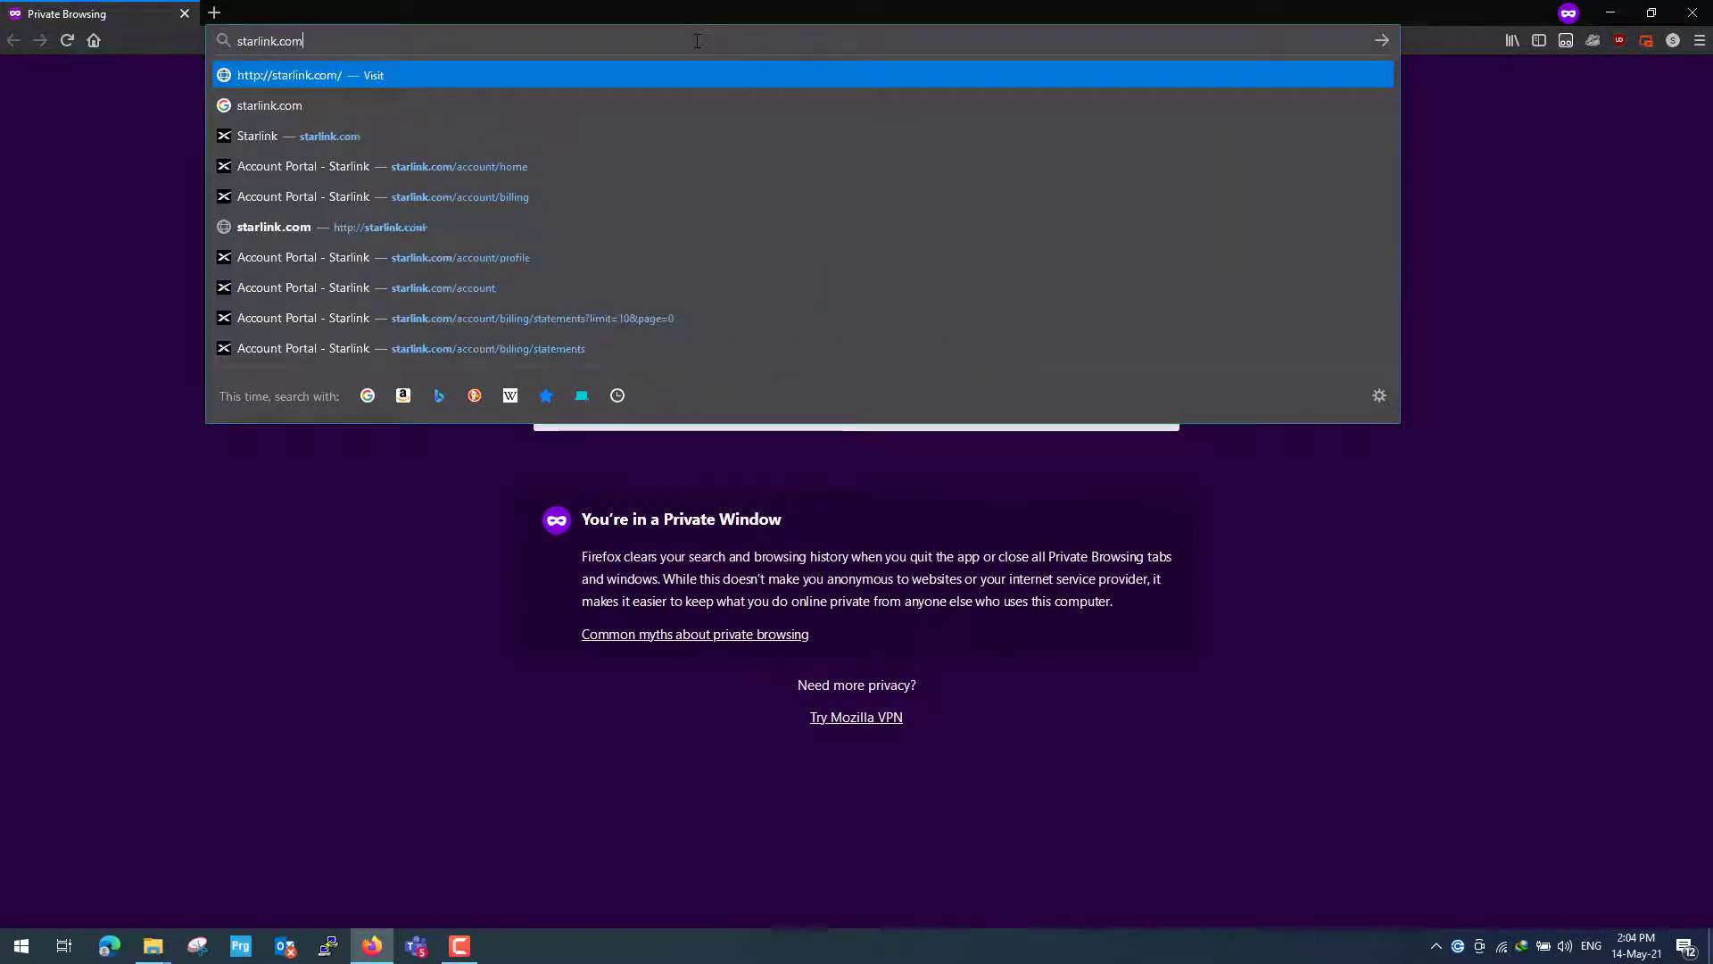
key(Return)
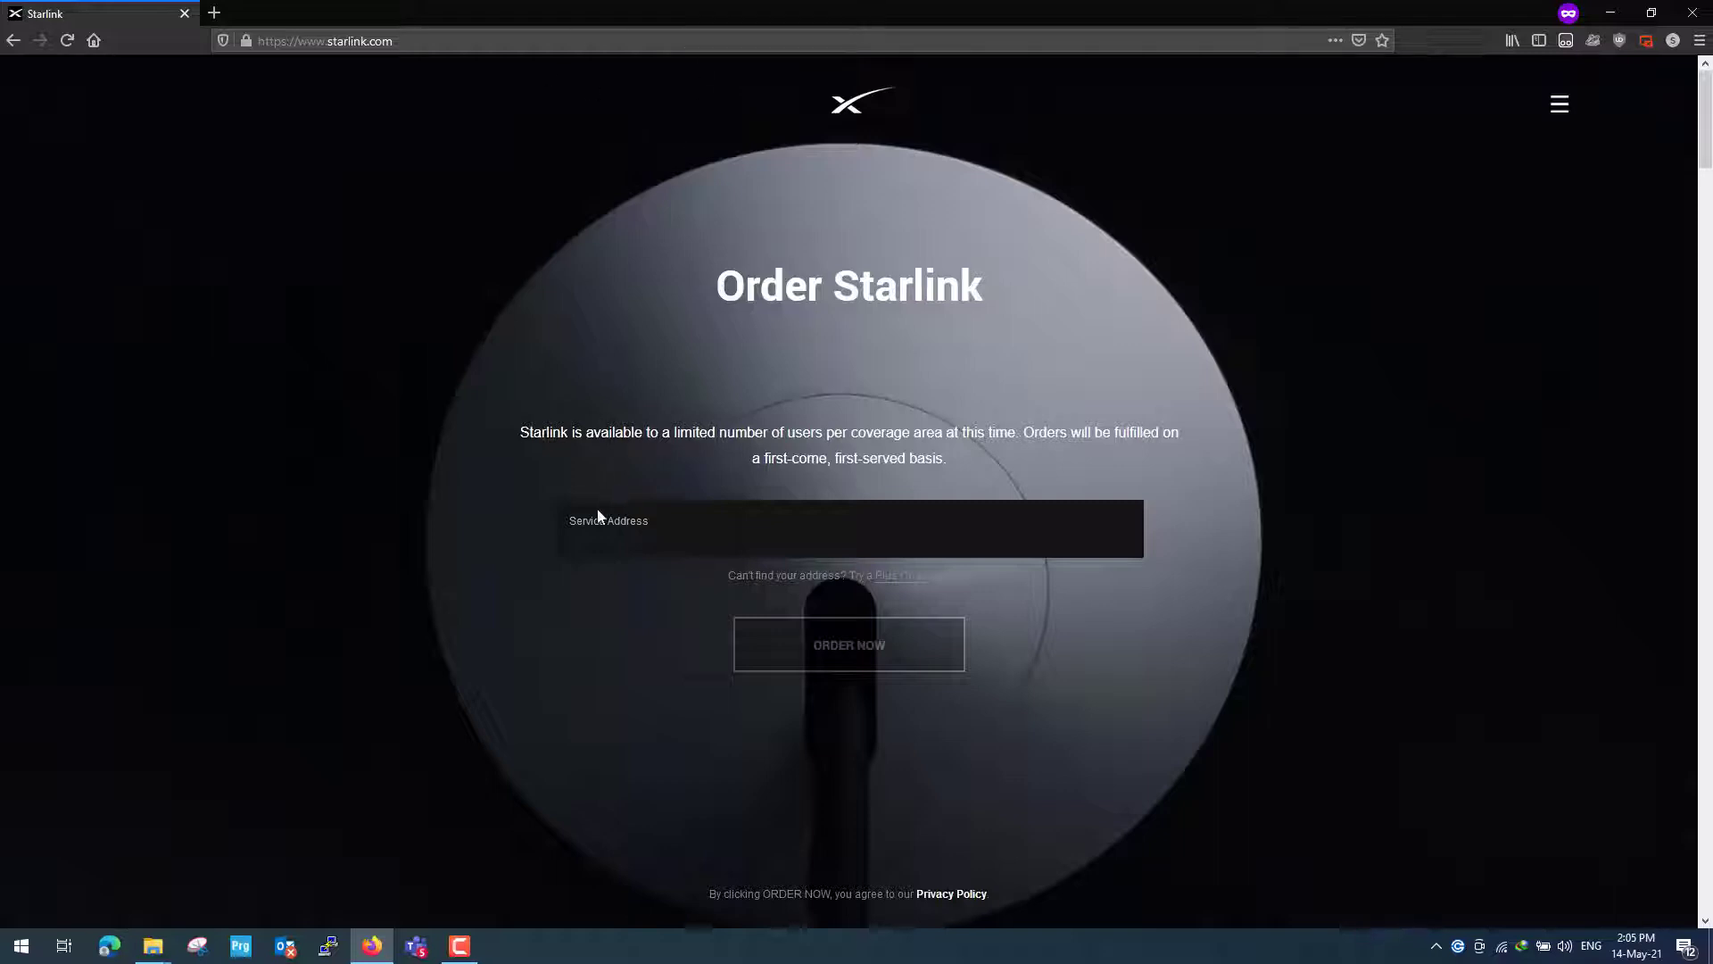
Step: Examine the Service Address field and the hint below it about using a Plus Code with city
click(658, 525)
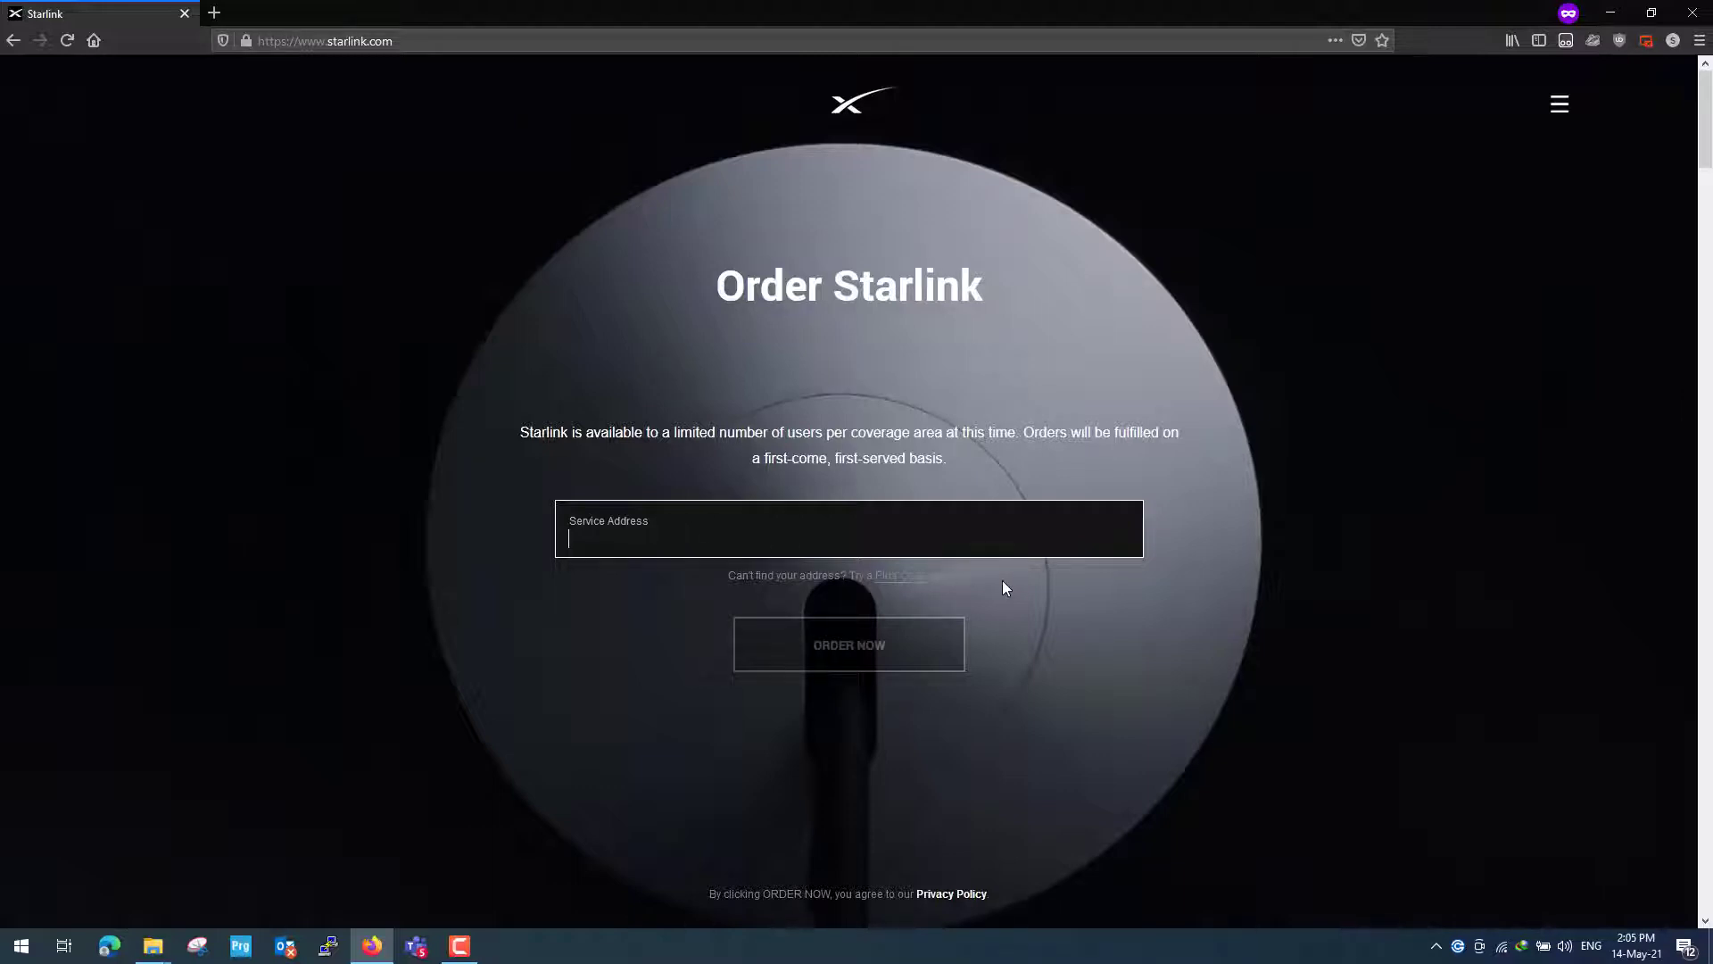
drag(1003, 580, 671, 617)
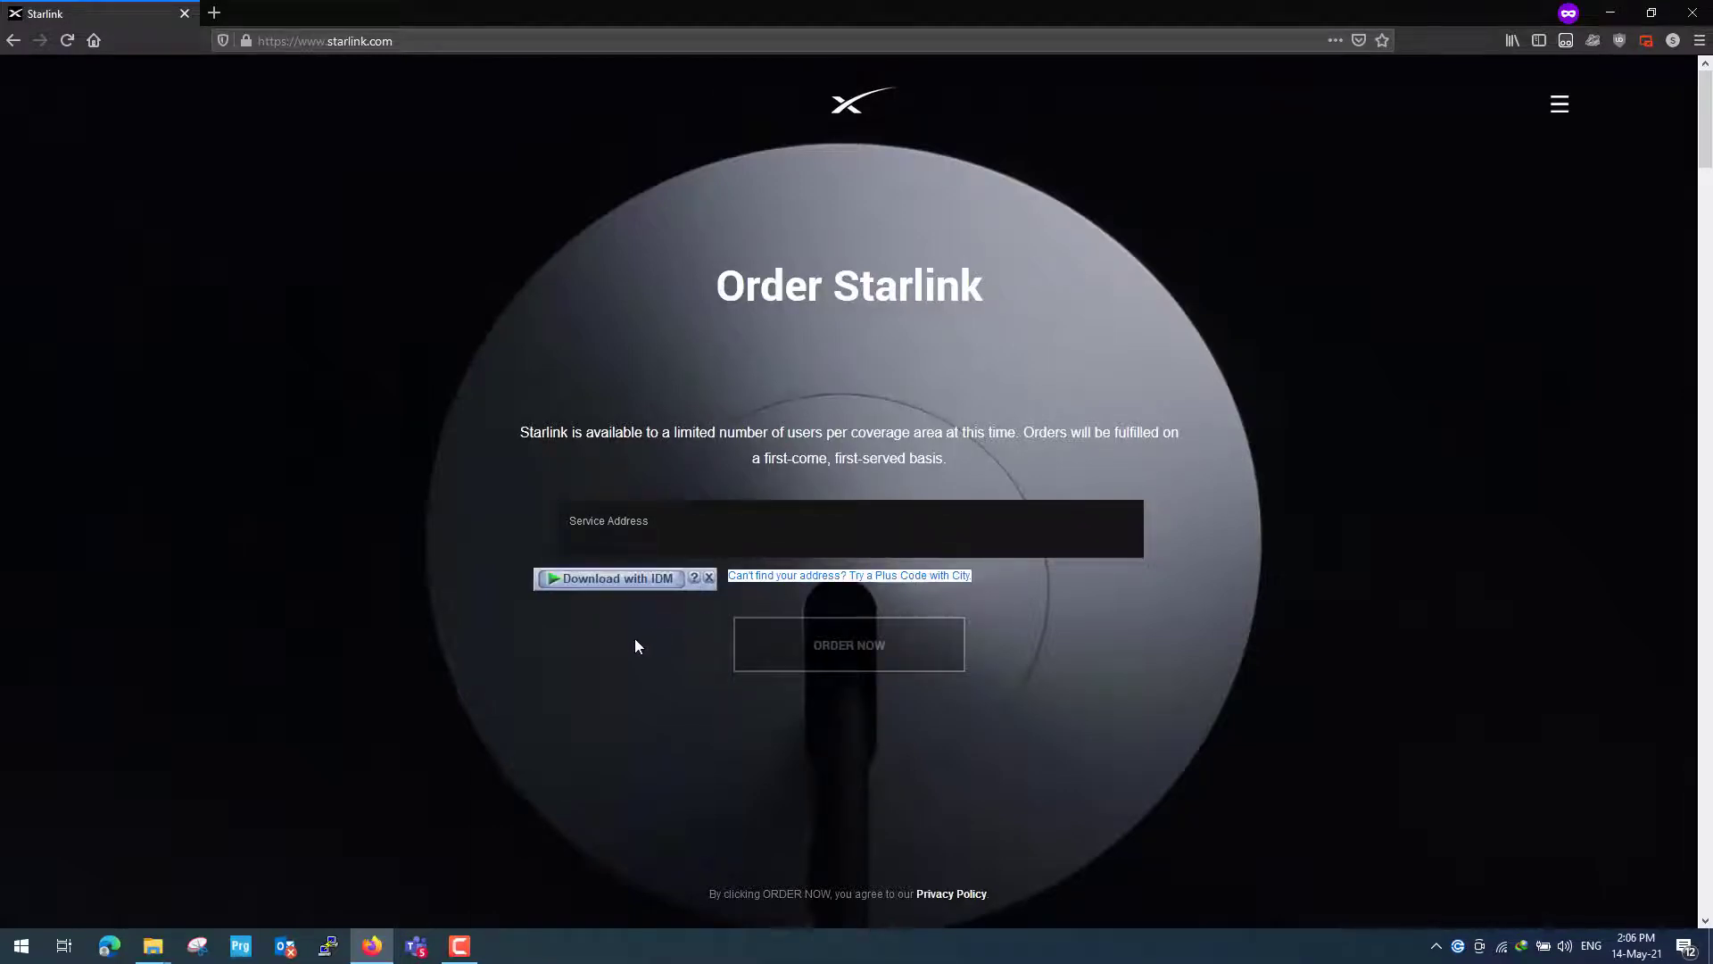
click(569, 616)
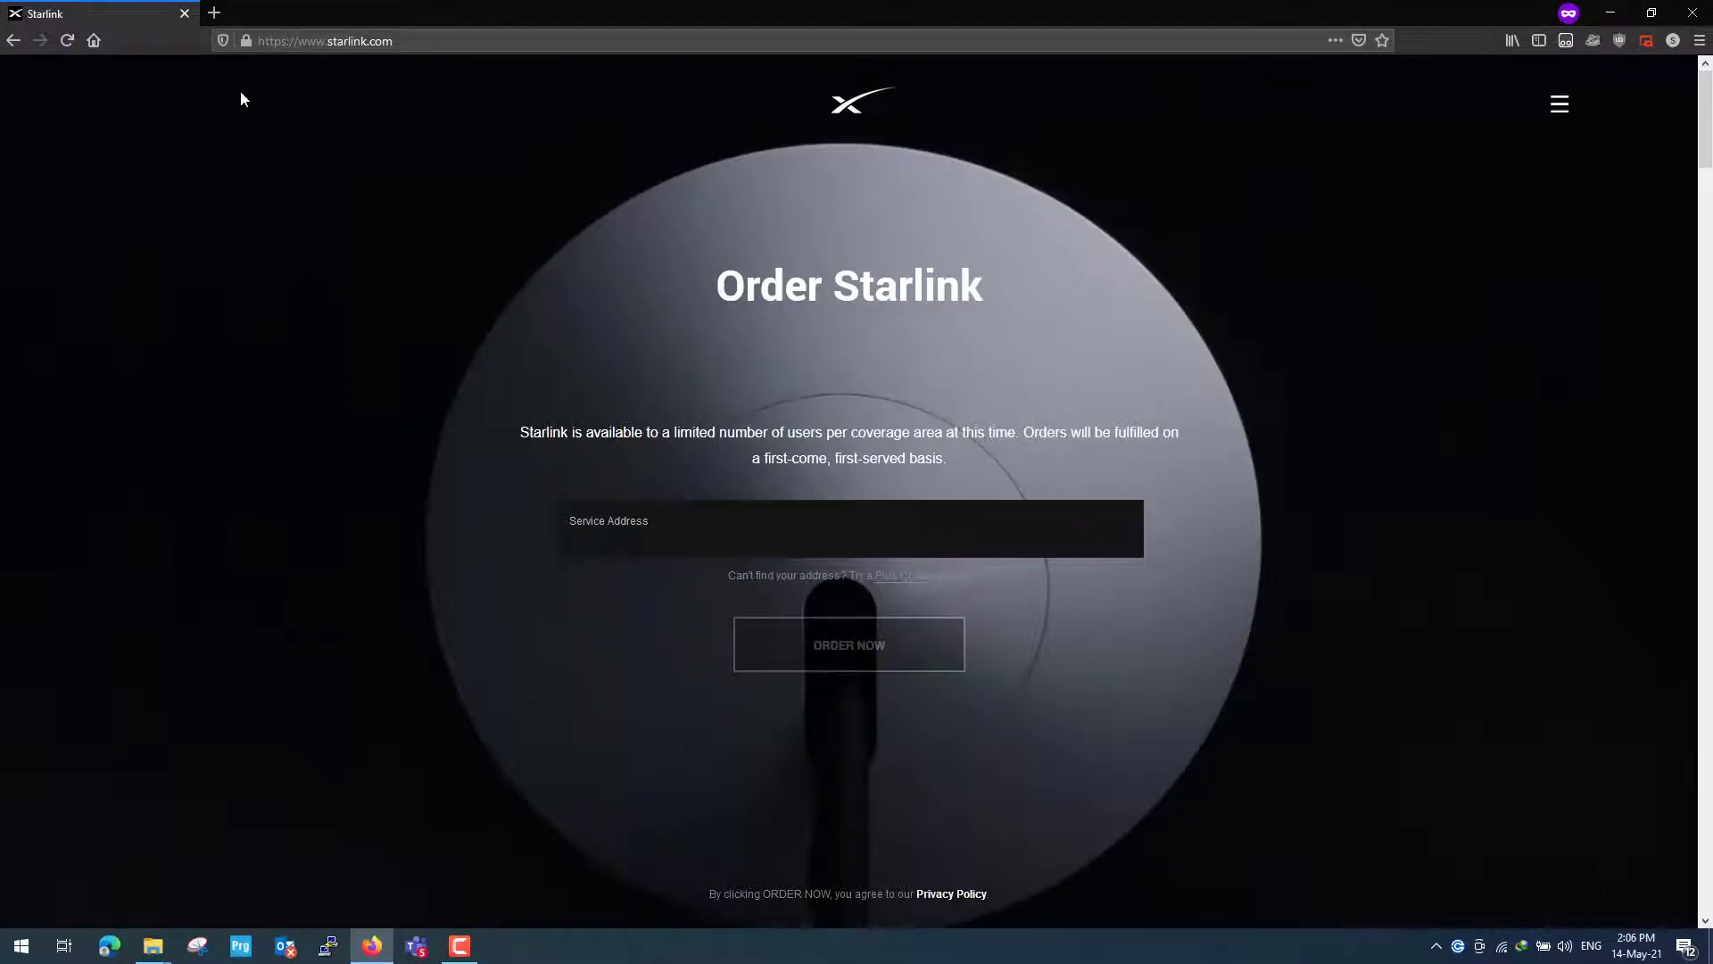
Step: Open maps.google.com in a new browser tab
click(214, 13)
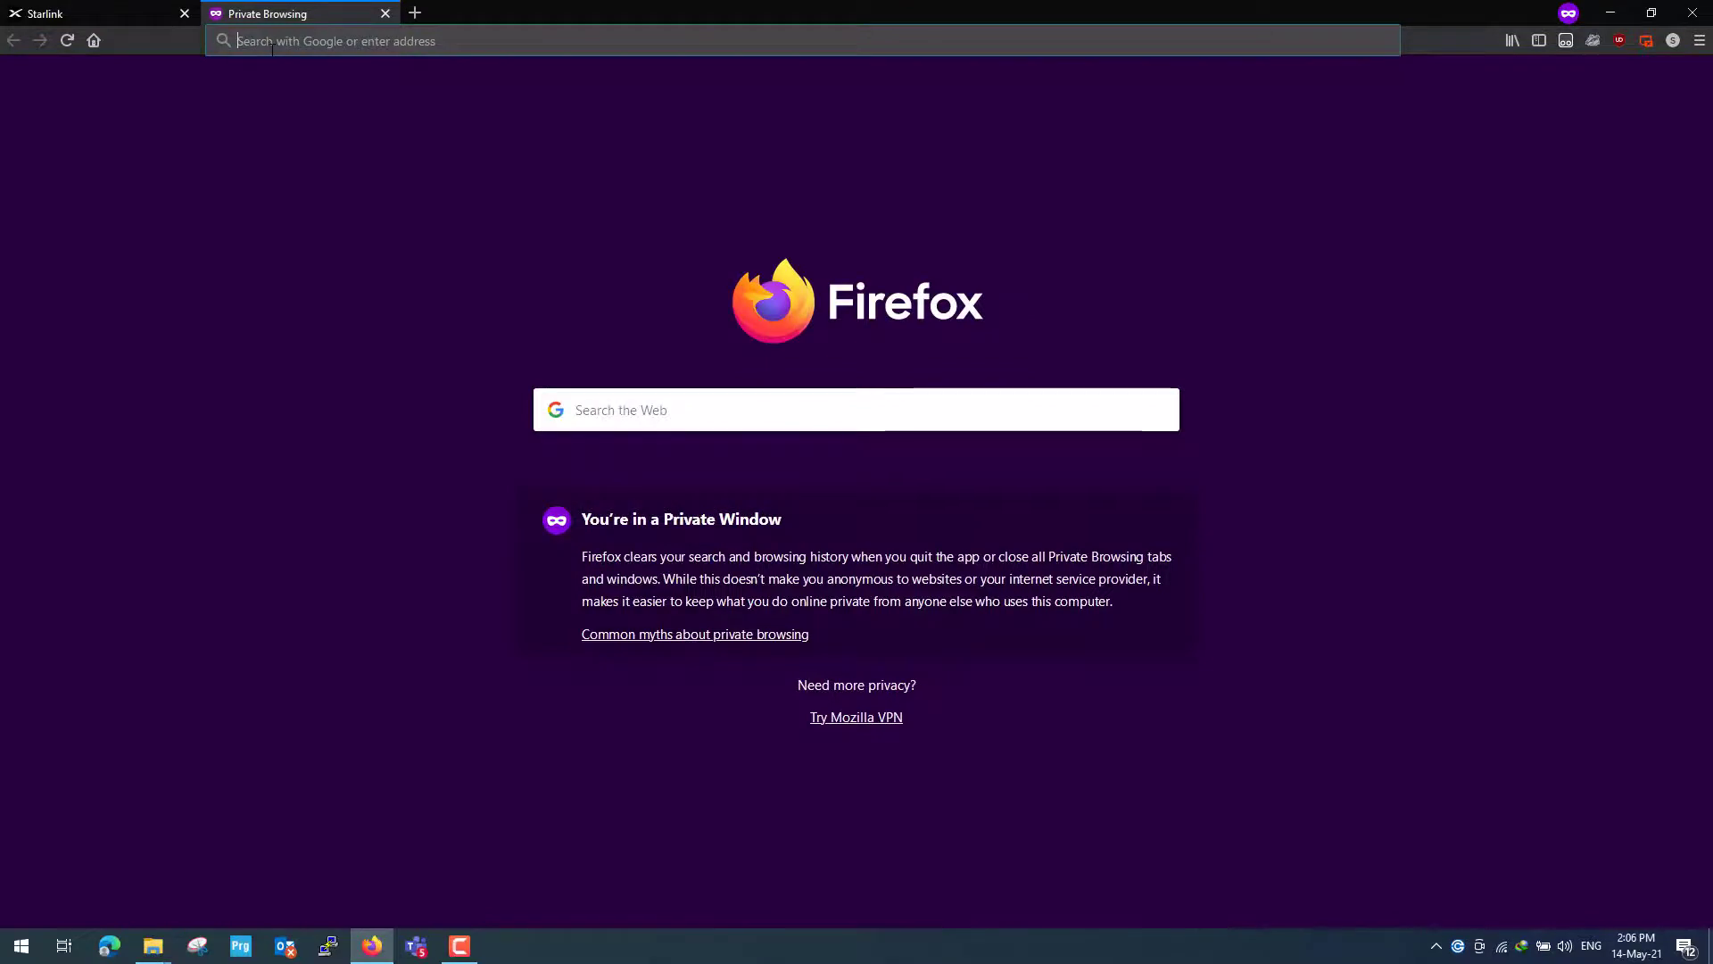
text(maps.googl)
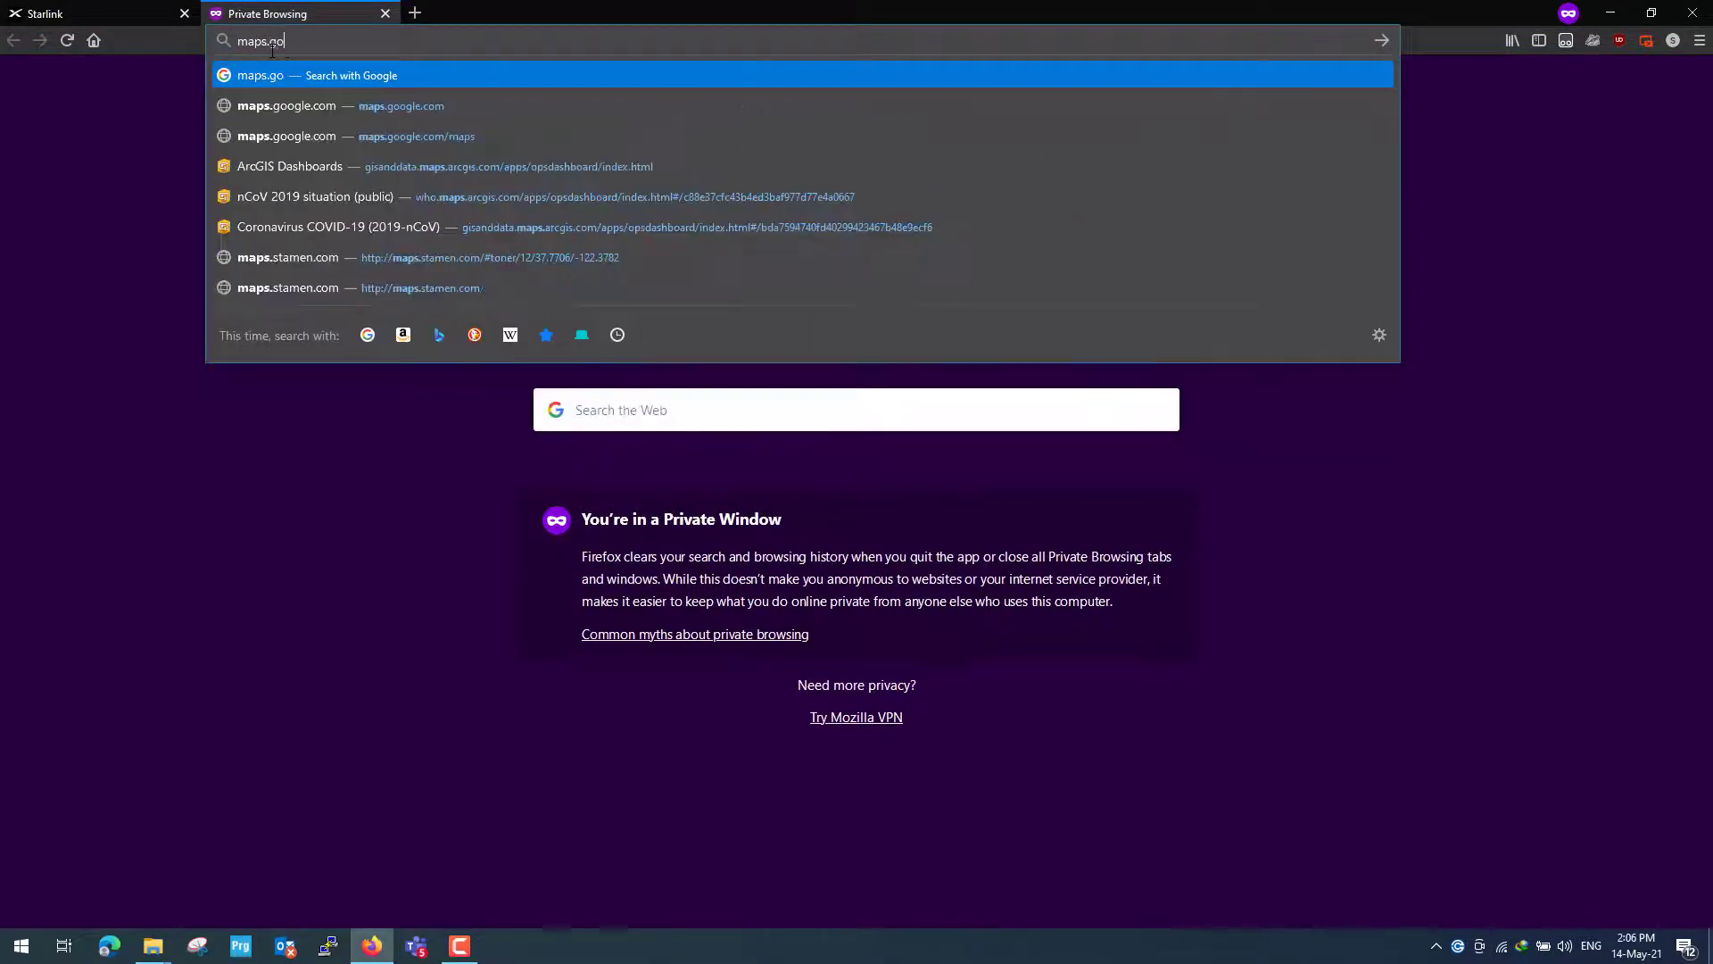
text(e.com)
key(Return)
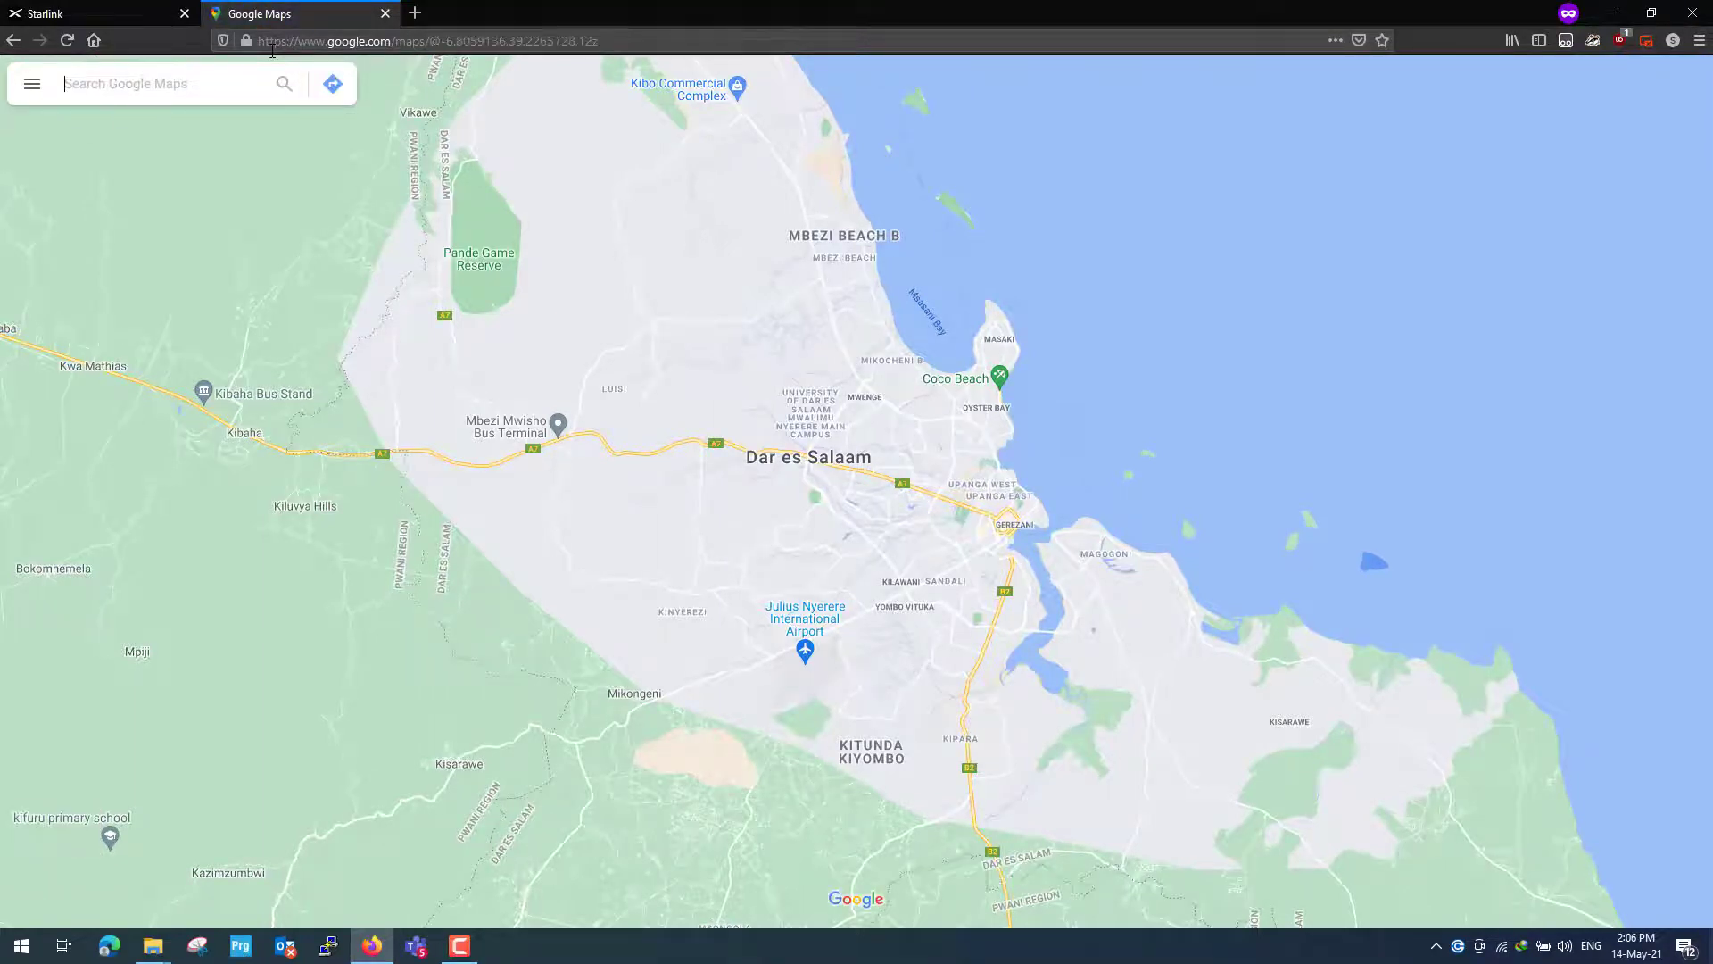
Step: Examine the map around Dar es Salaam at several zoom levels
scroll(816, 318, down, 1)
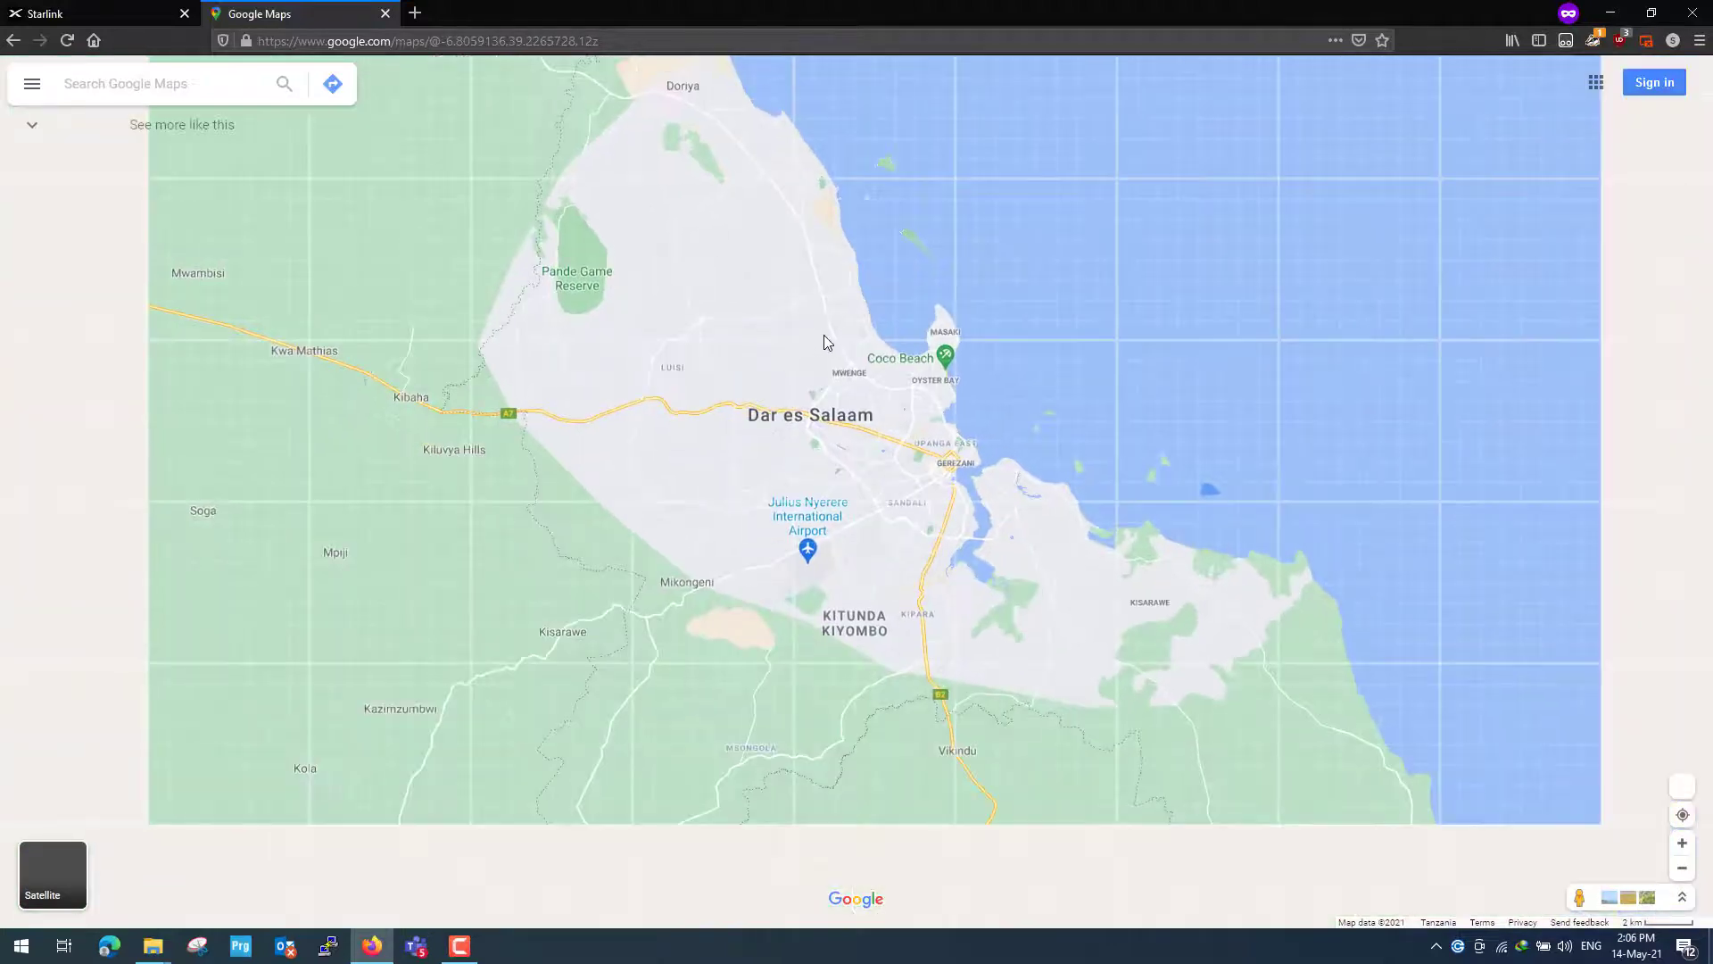
scroll(830, 338, down, 1)
scroll(825, 330, down, 2)
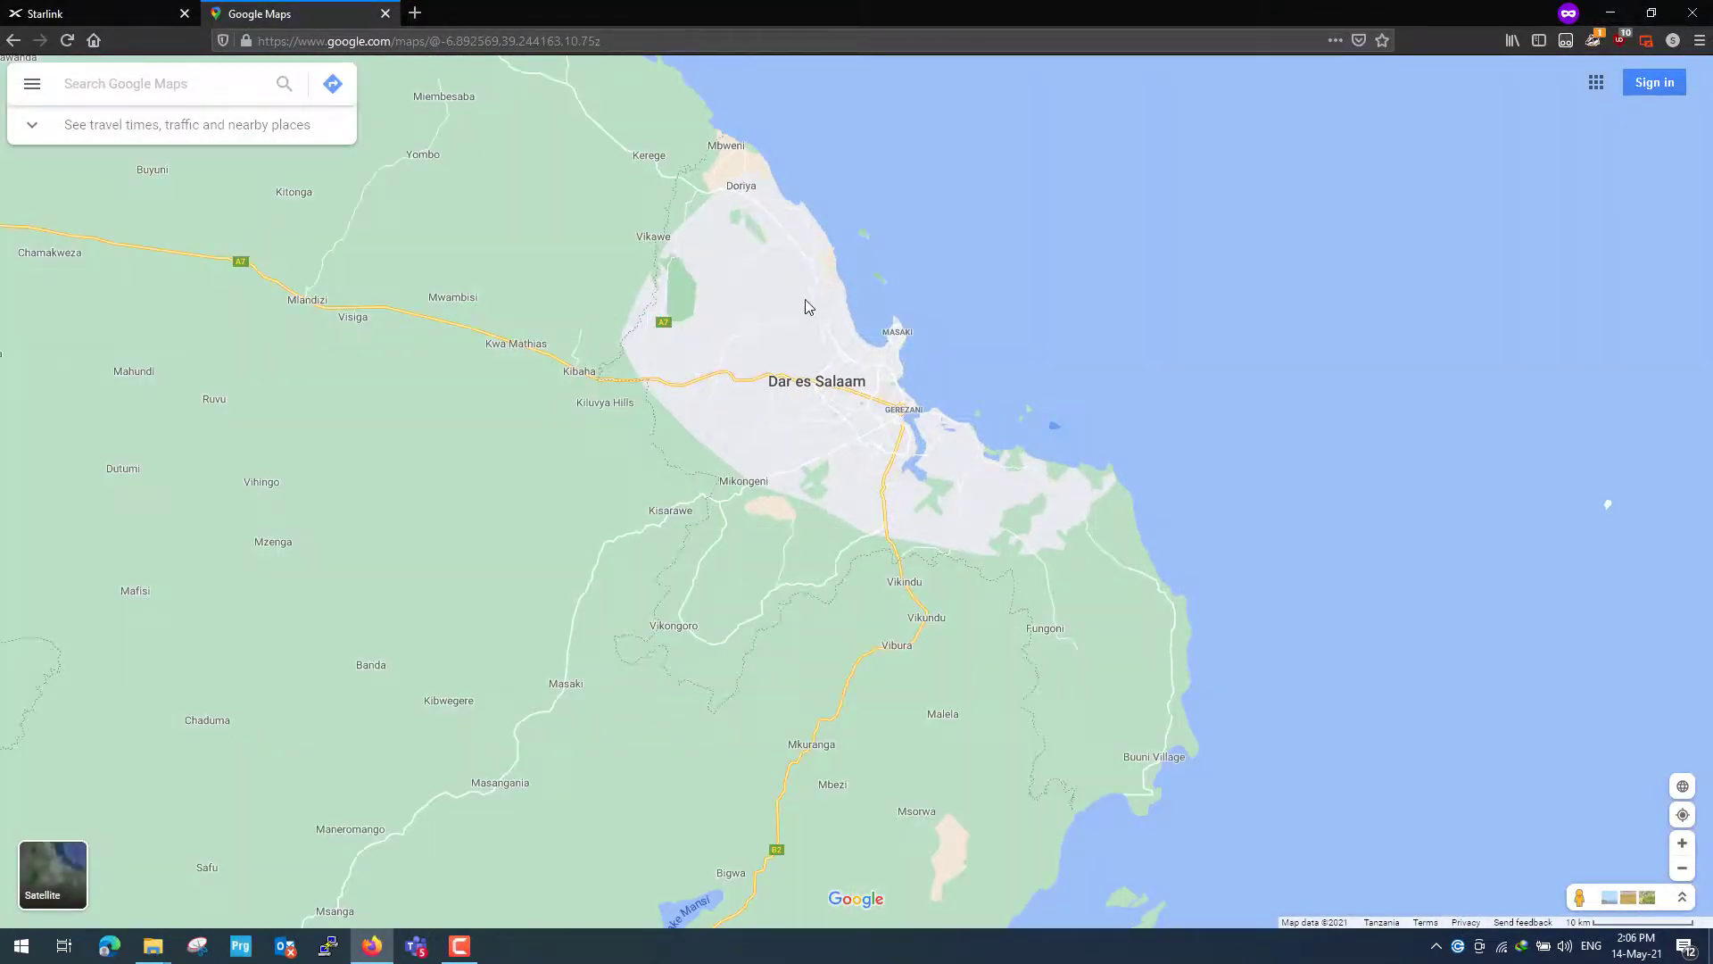
scroll(812, 338, down, 5)
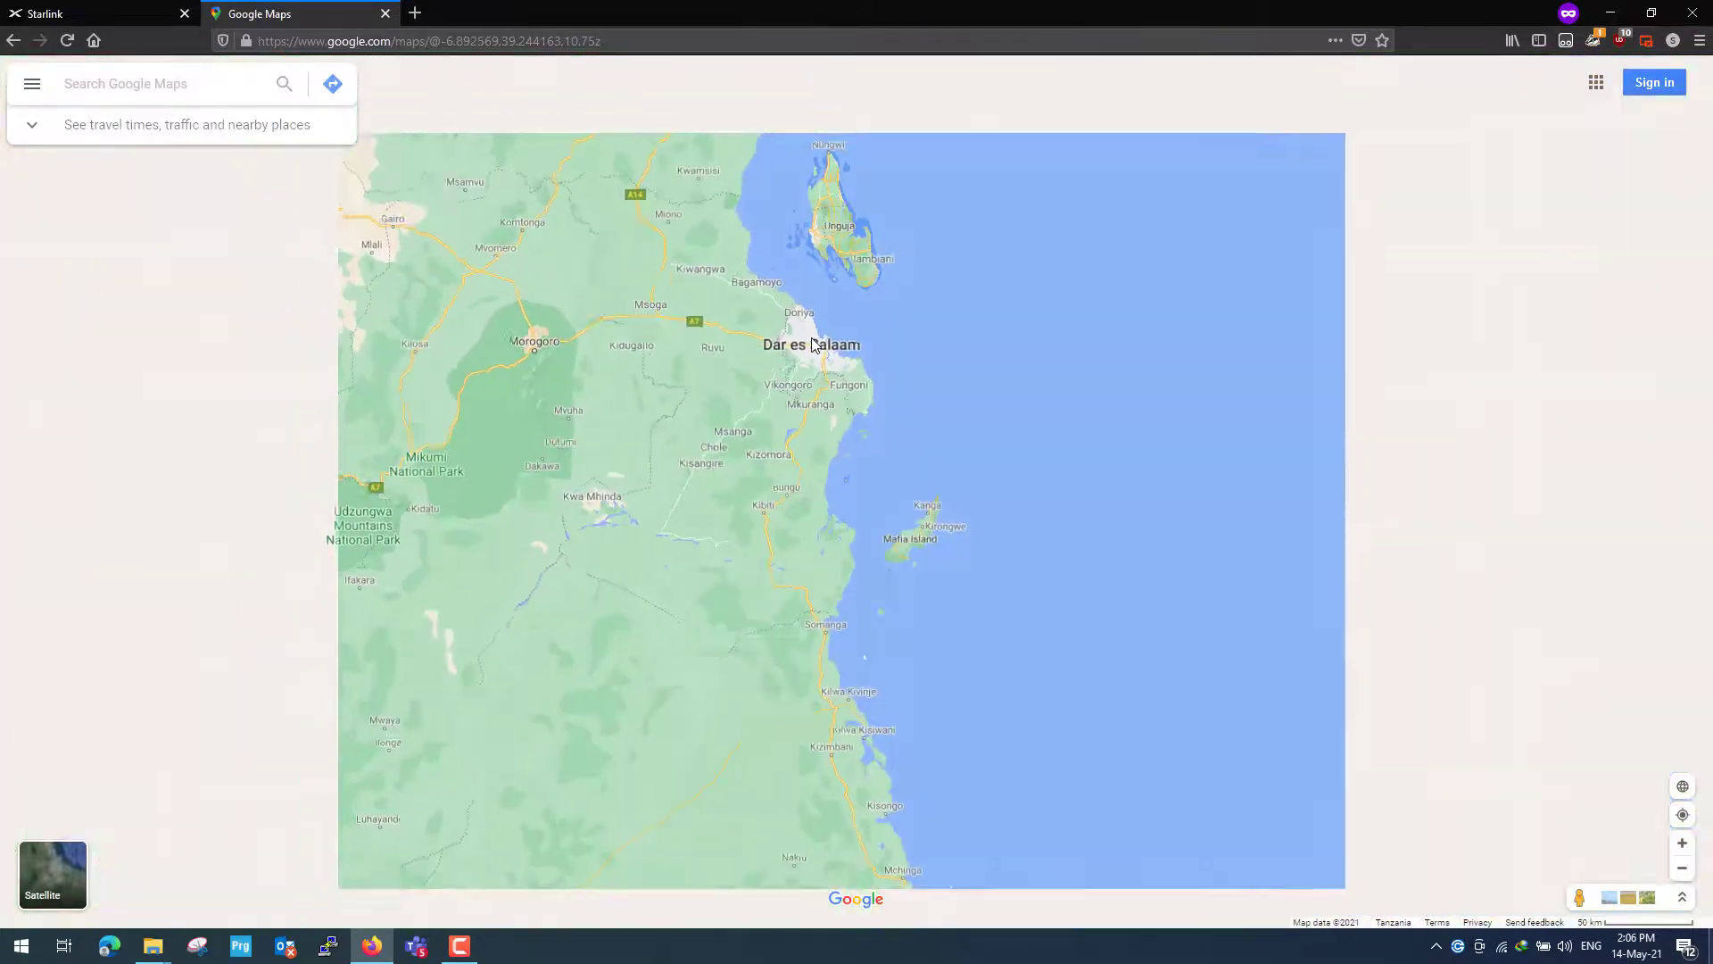
scroll(812, 345, up, 3)
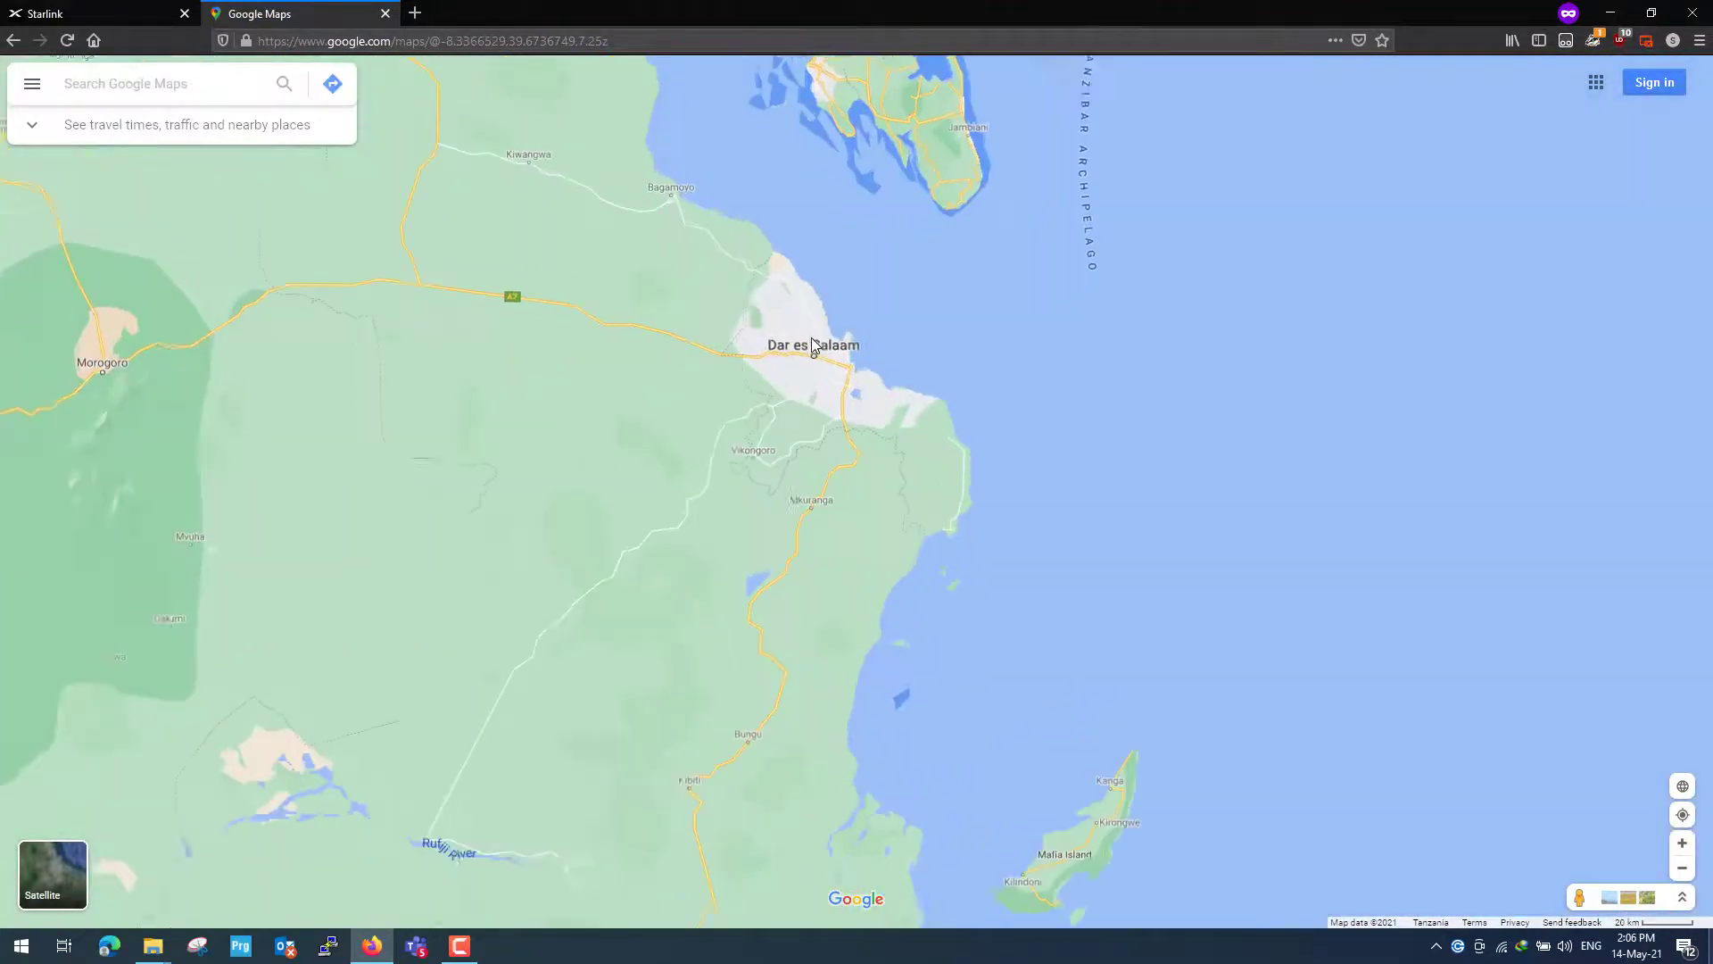
scroll(813, 345, up, 4)
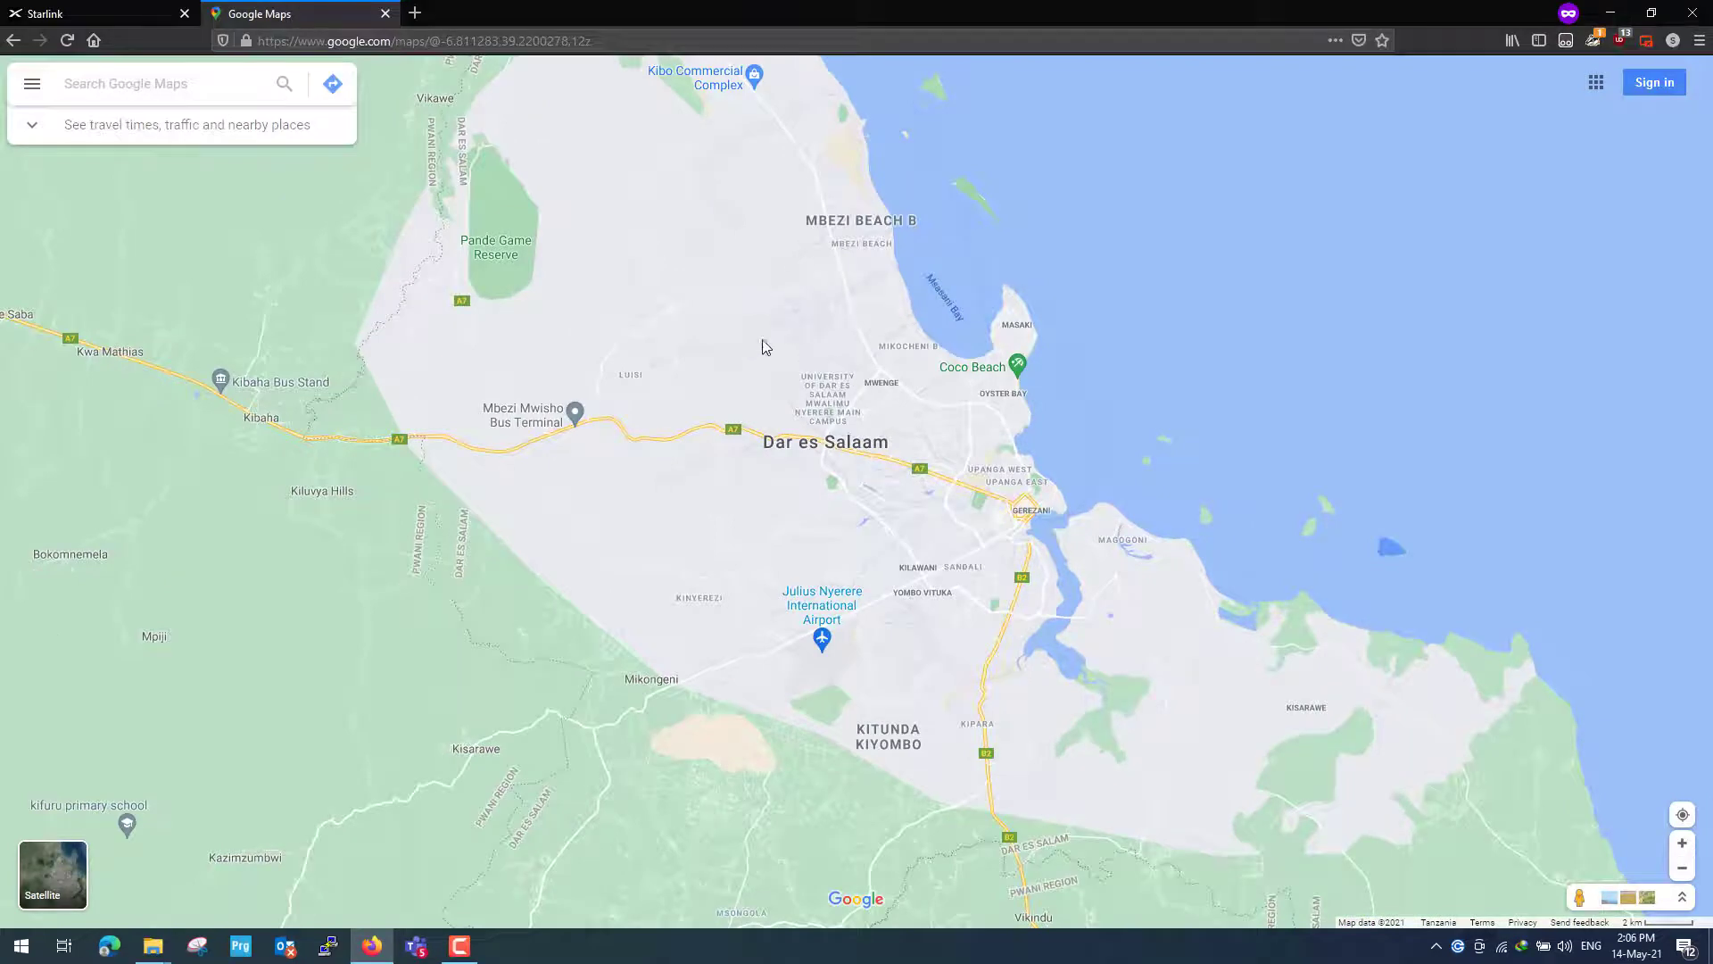
click(1682, 843)
click(1682, 843)
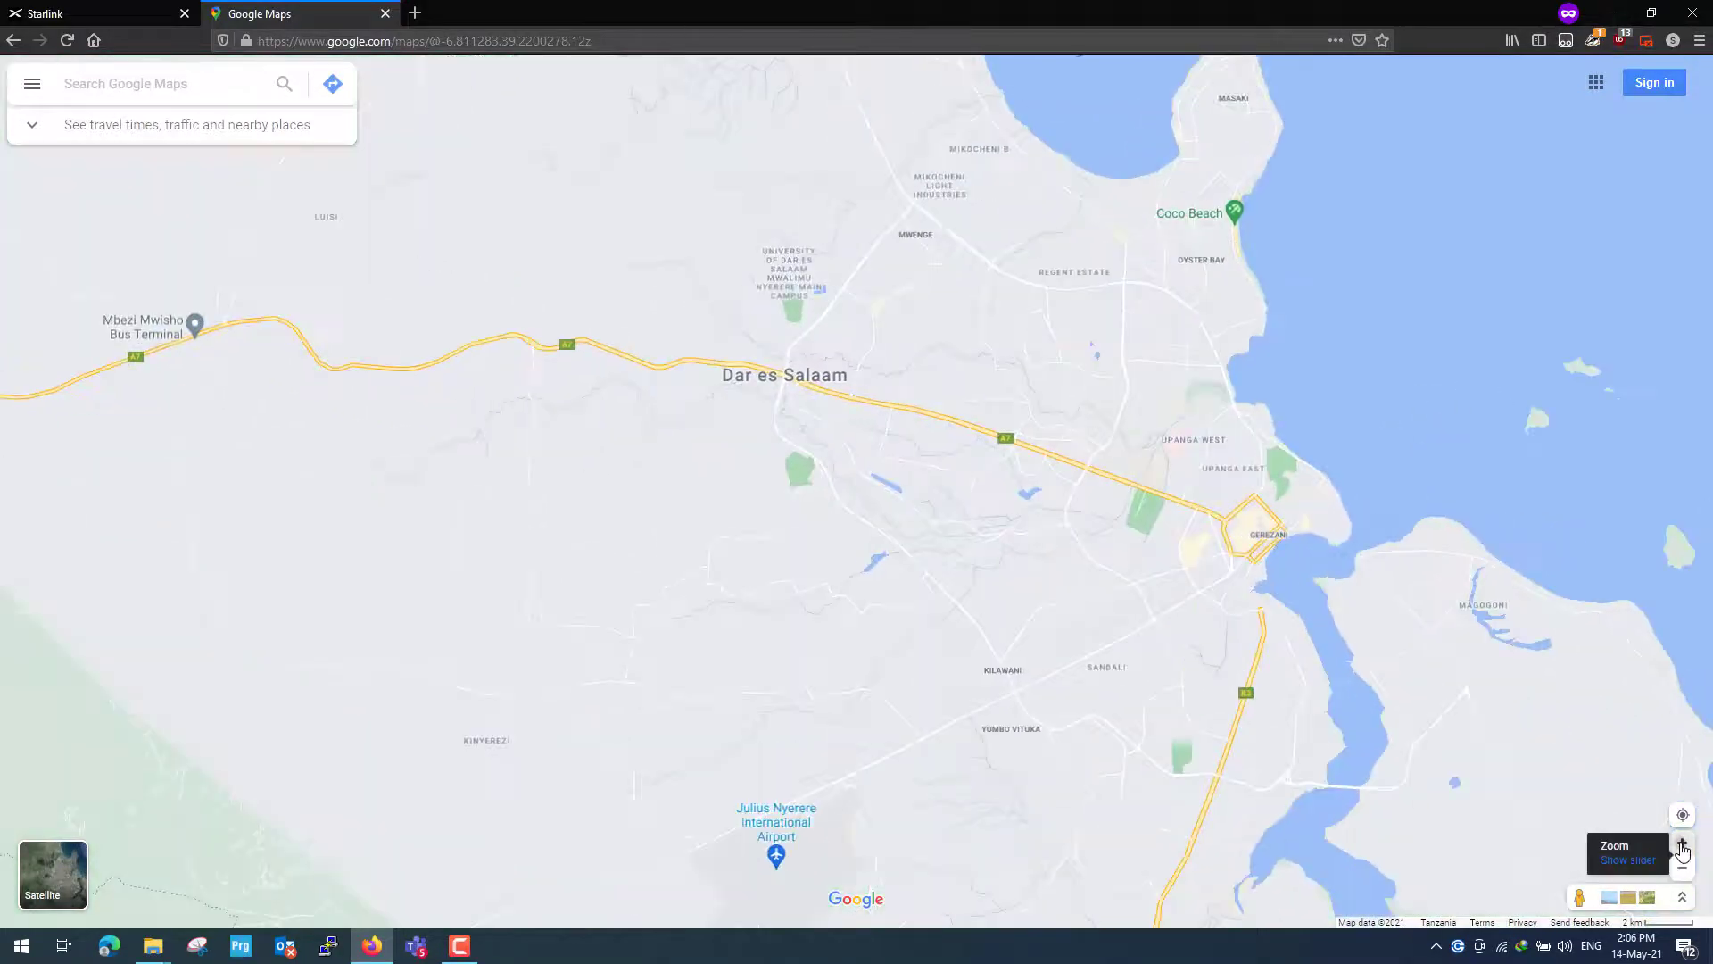
click(1683, 866)
click(1683, 867)
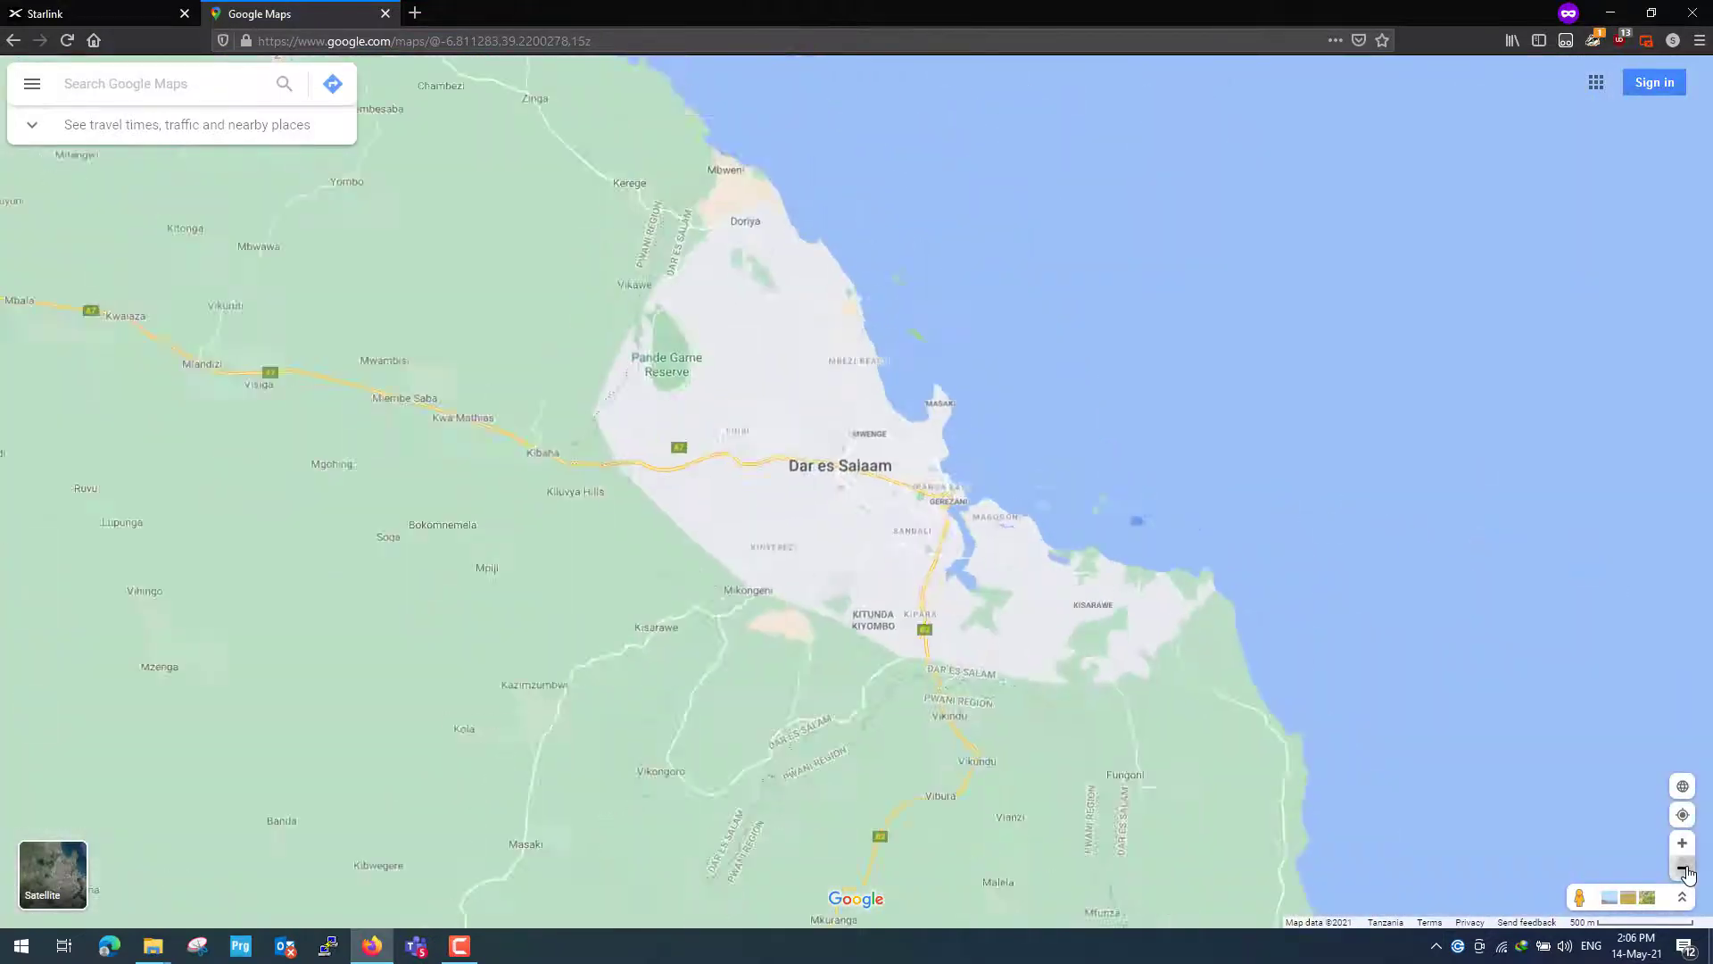
click(1684, 871)
click(1682, 843)
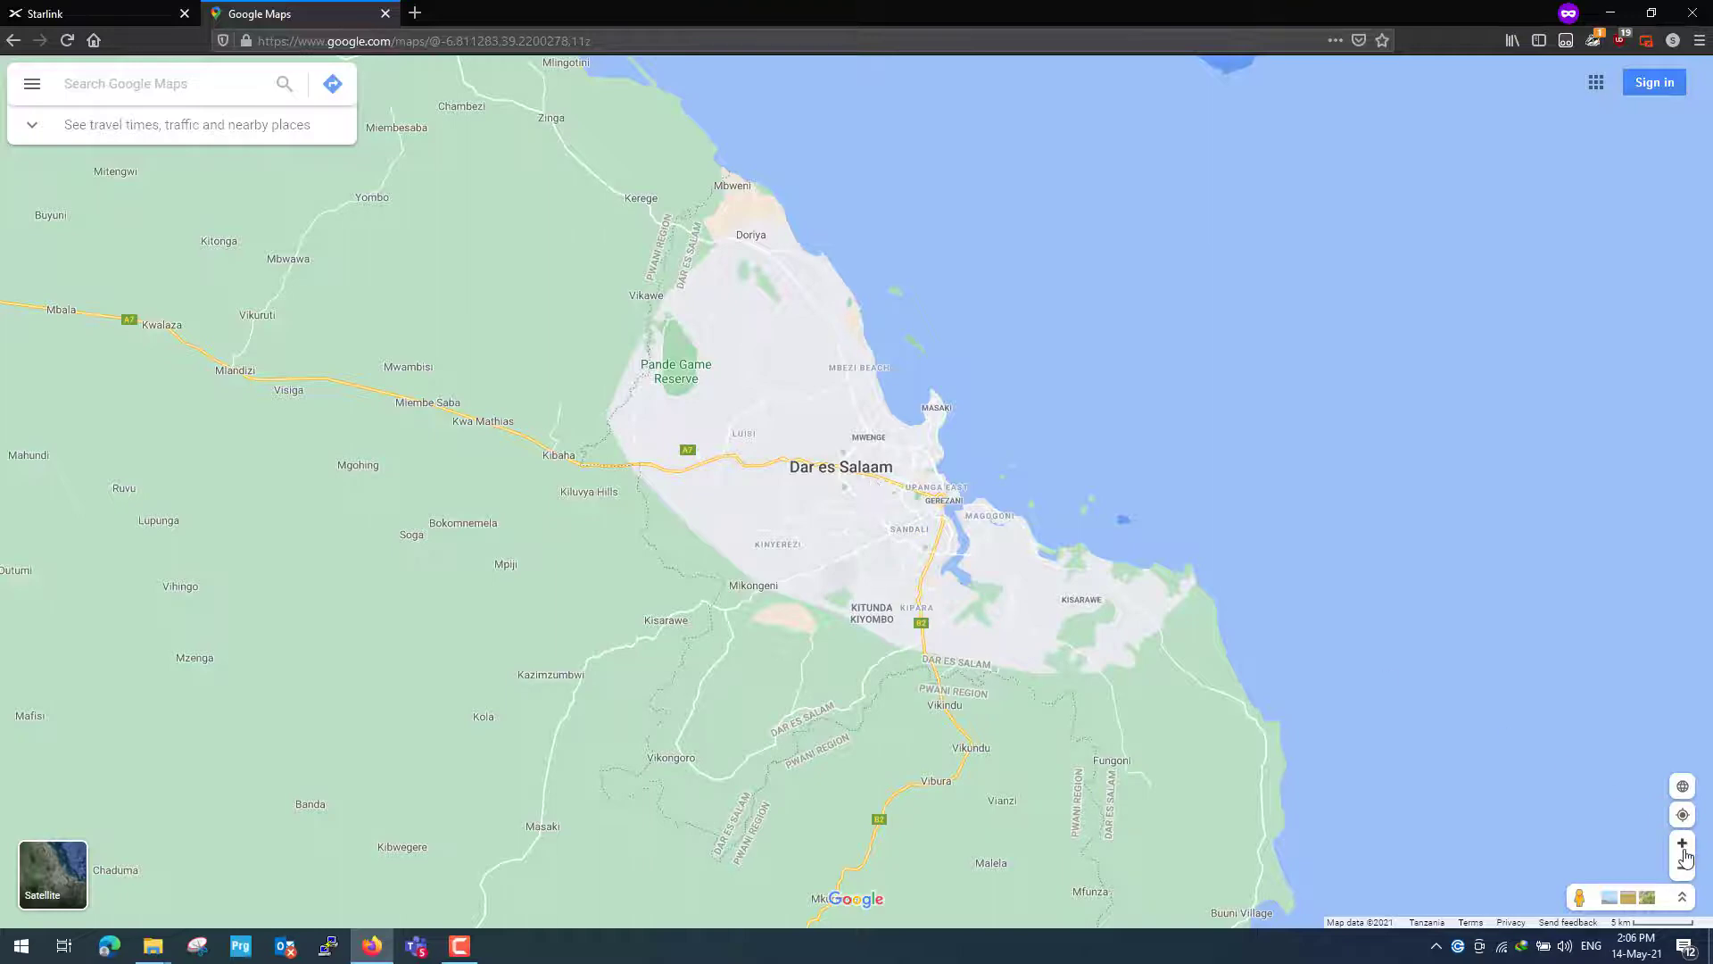
click(1683, 846)
click(1683, 845)
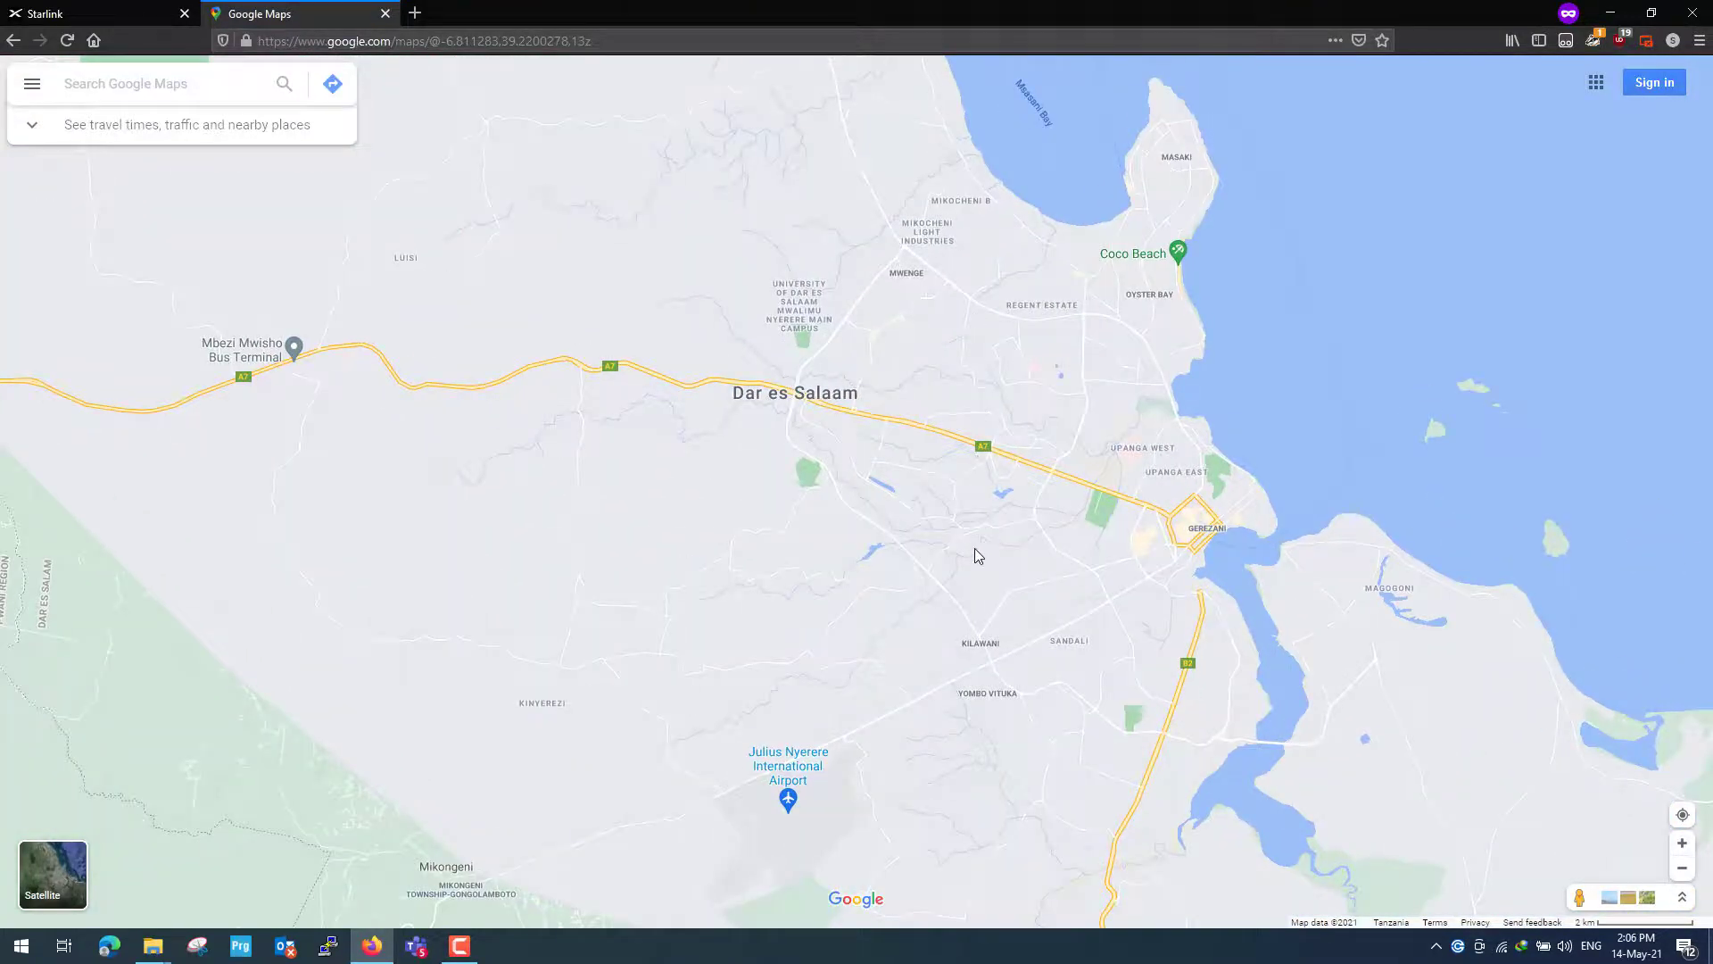
Step: Open the location details of a spot just northeast of Rafia Bus Stop near Mbezi Beach and copy its Plus Code
scroll(978, 556, up, 1)
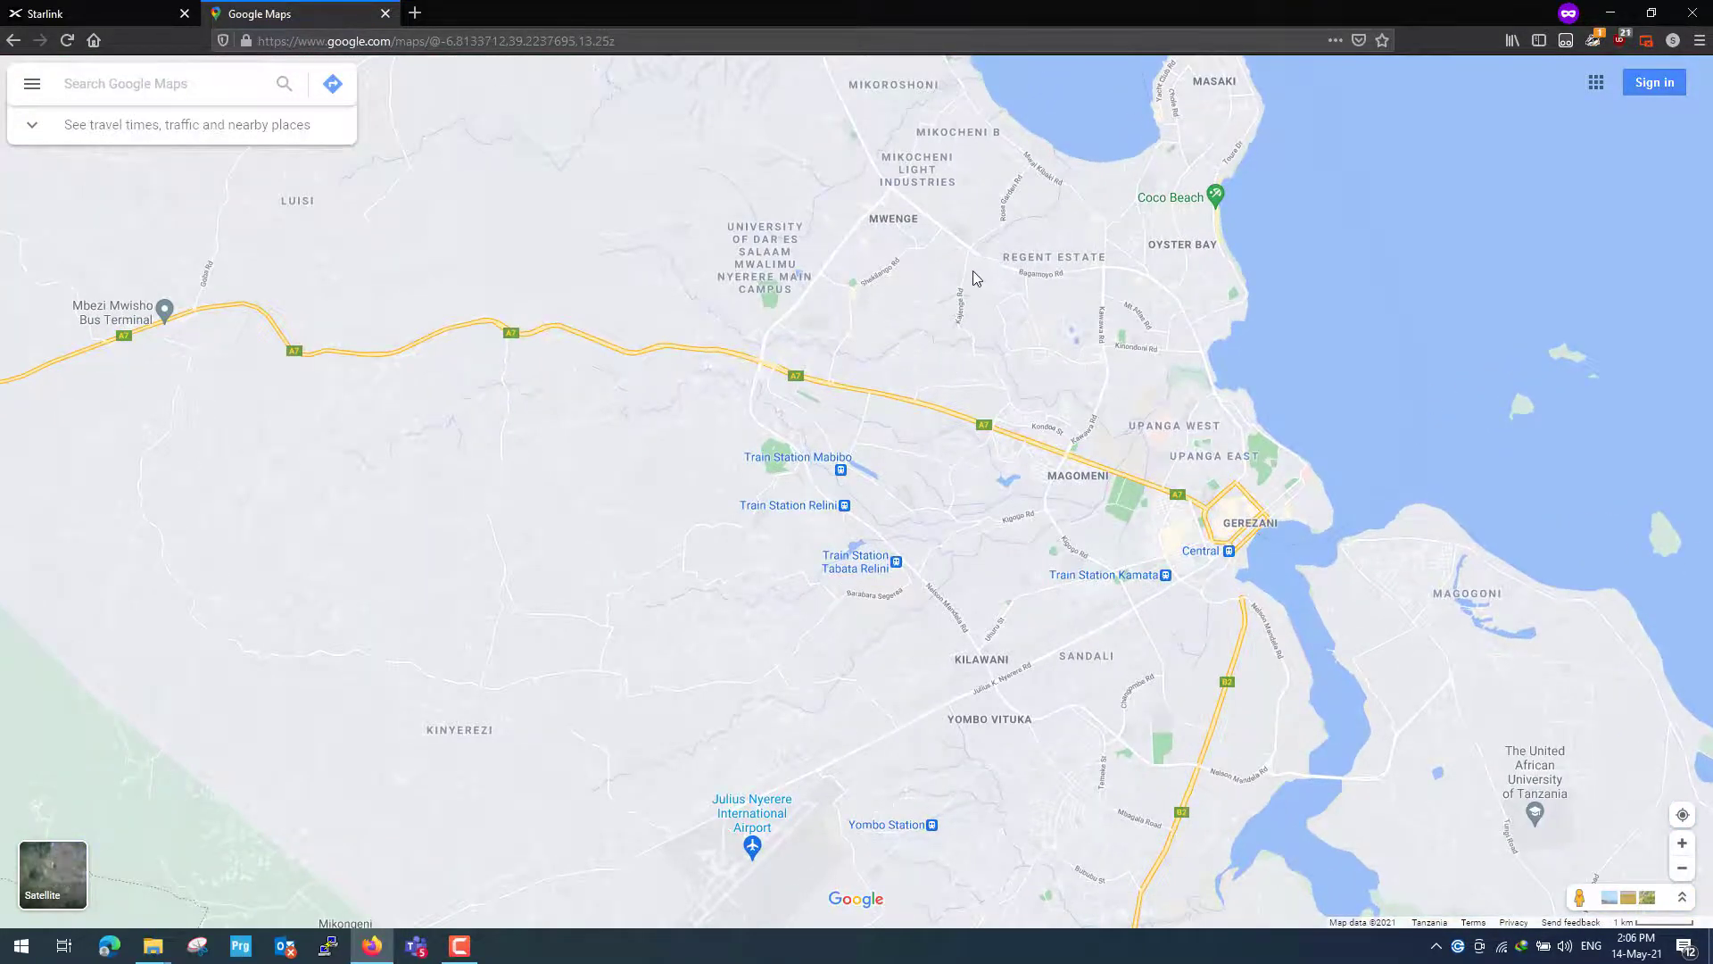
drag(975, 279, 1051, 704)
drag(907, 352, 945, 437)
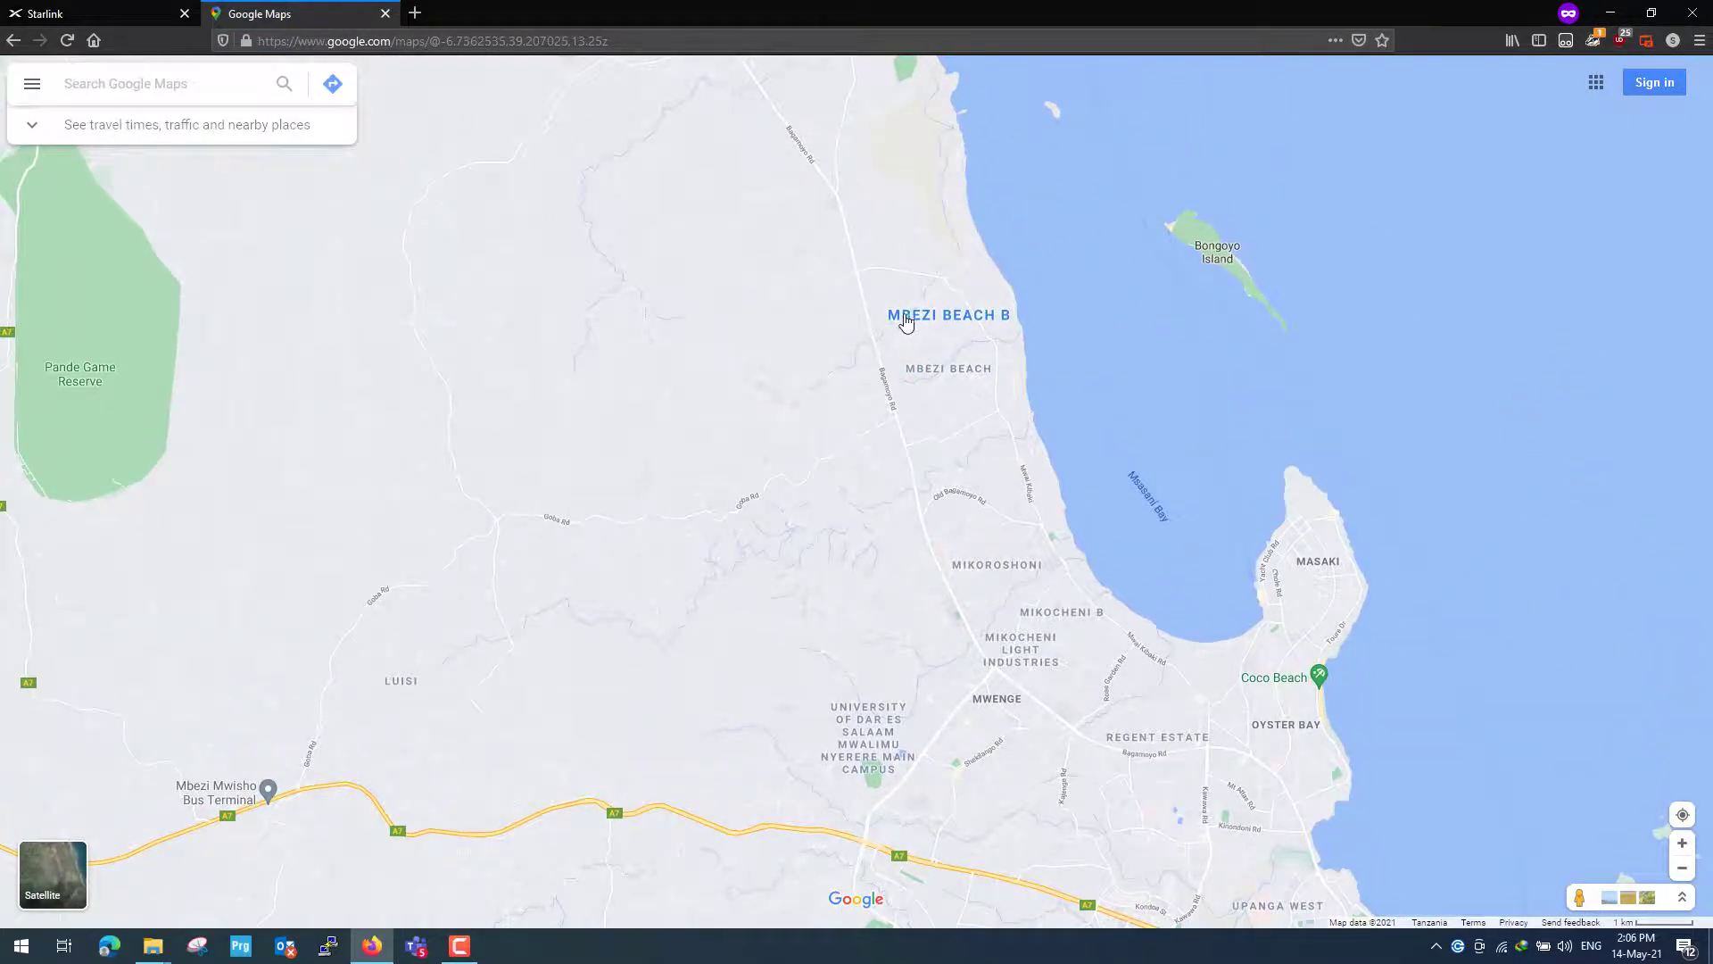
scroll(903, 312, up, 7)
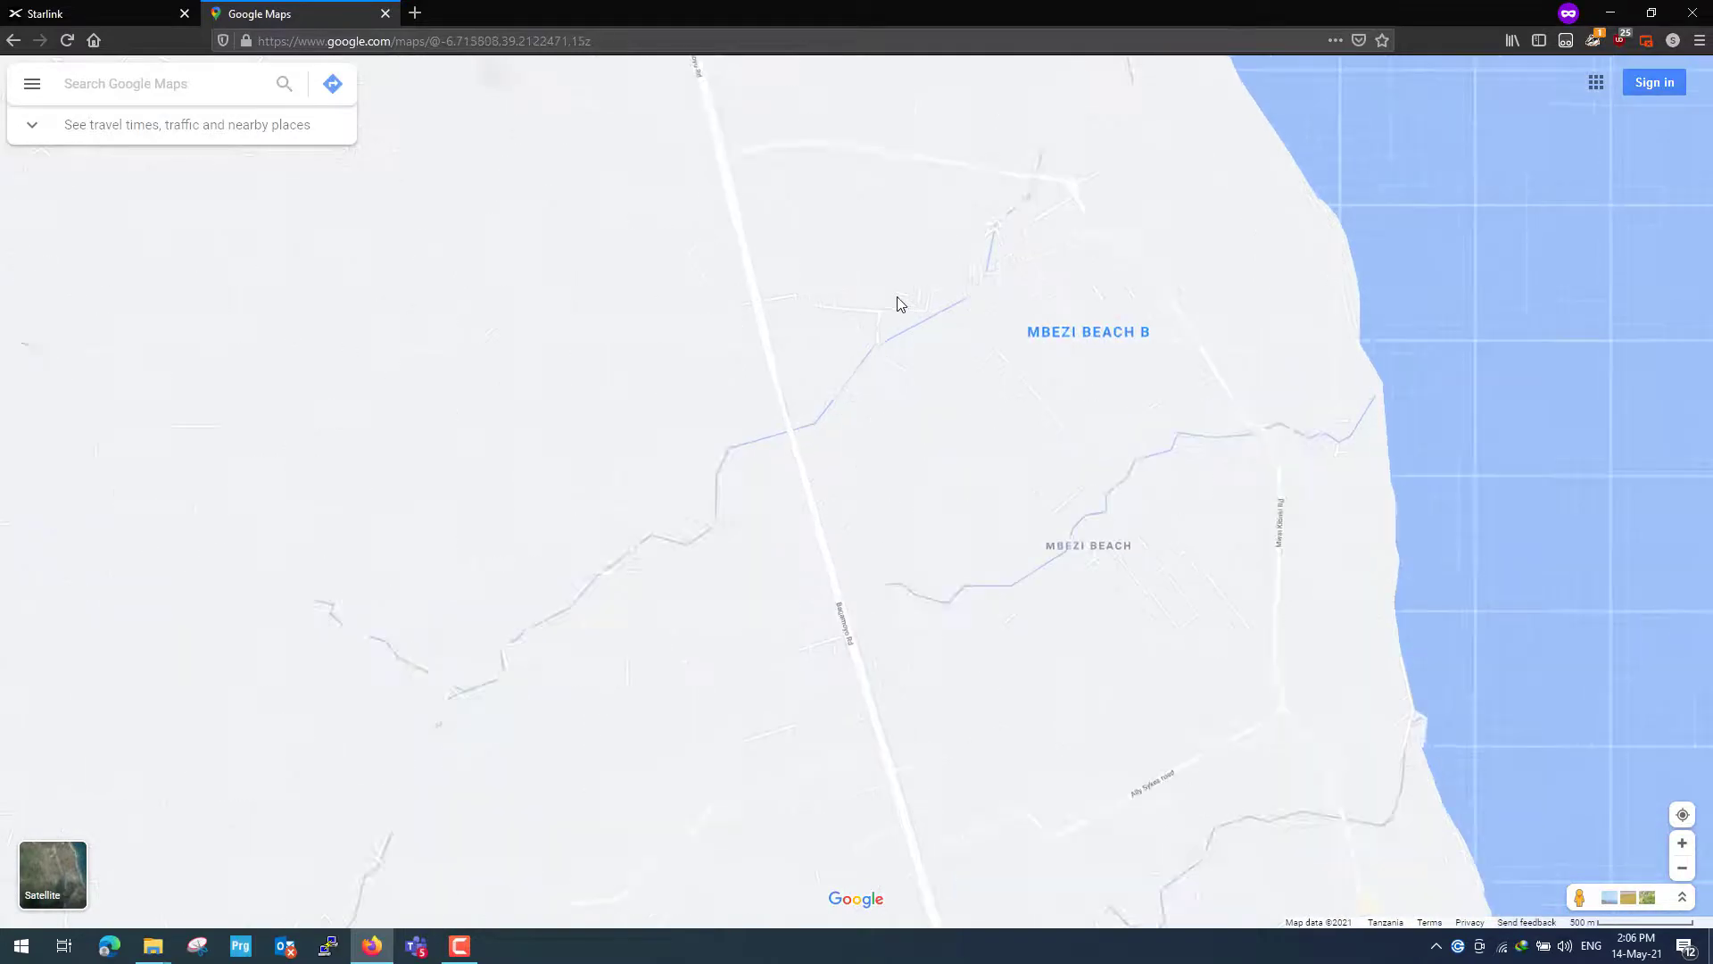
scroll(892, 285, up, 3)
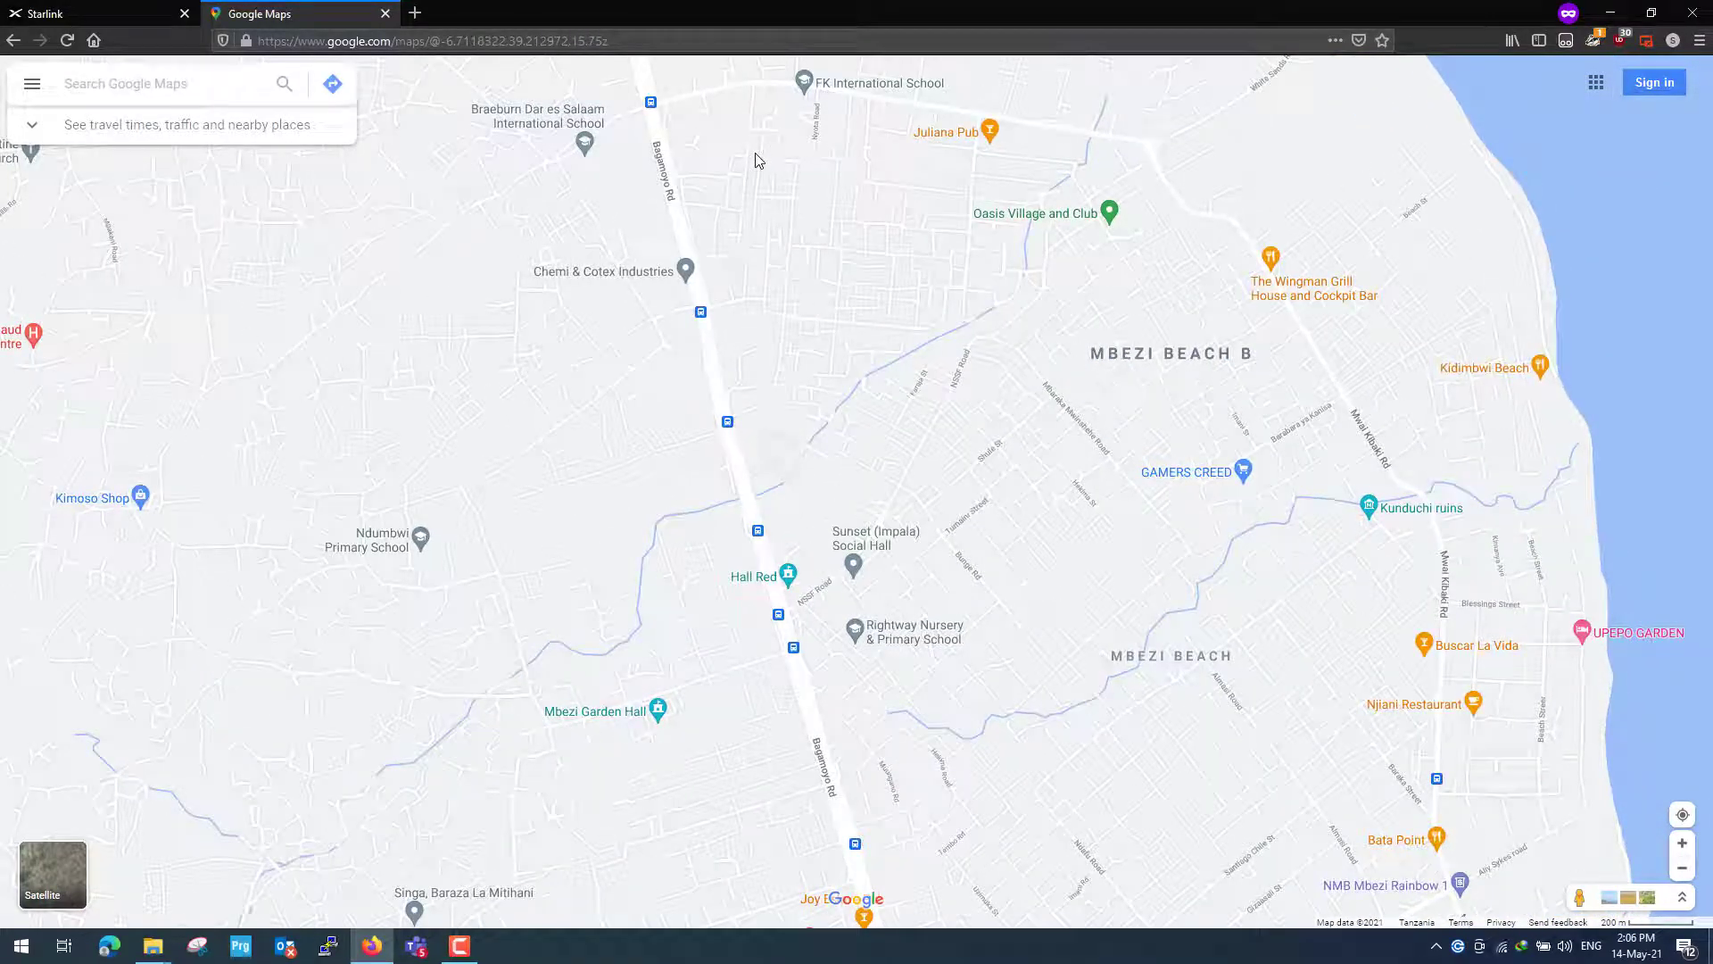
drag(755, 161, 904, 601)
drag(910, 341, 899, 398)
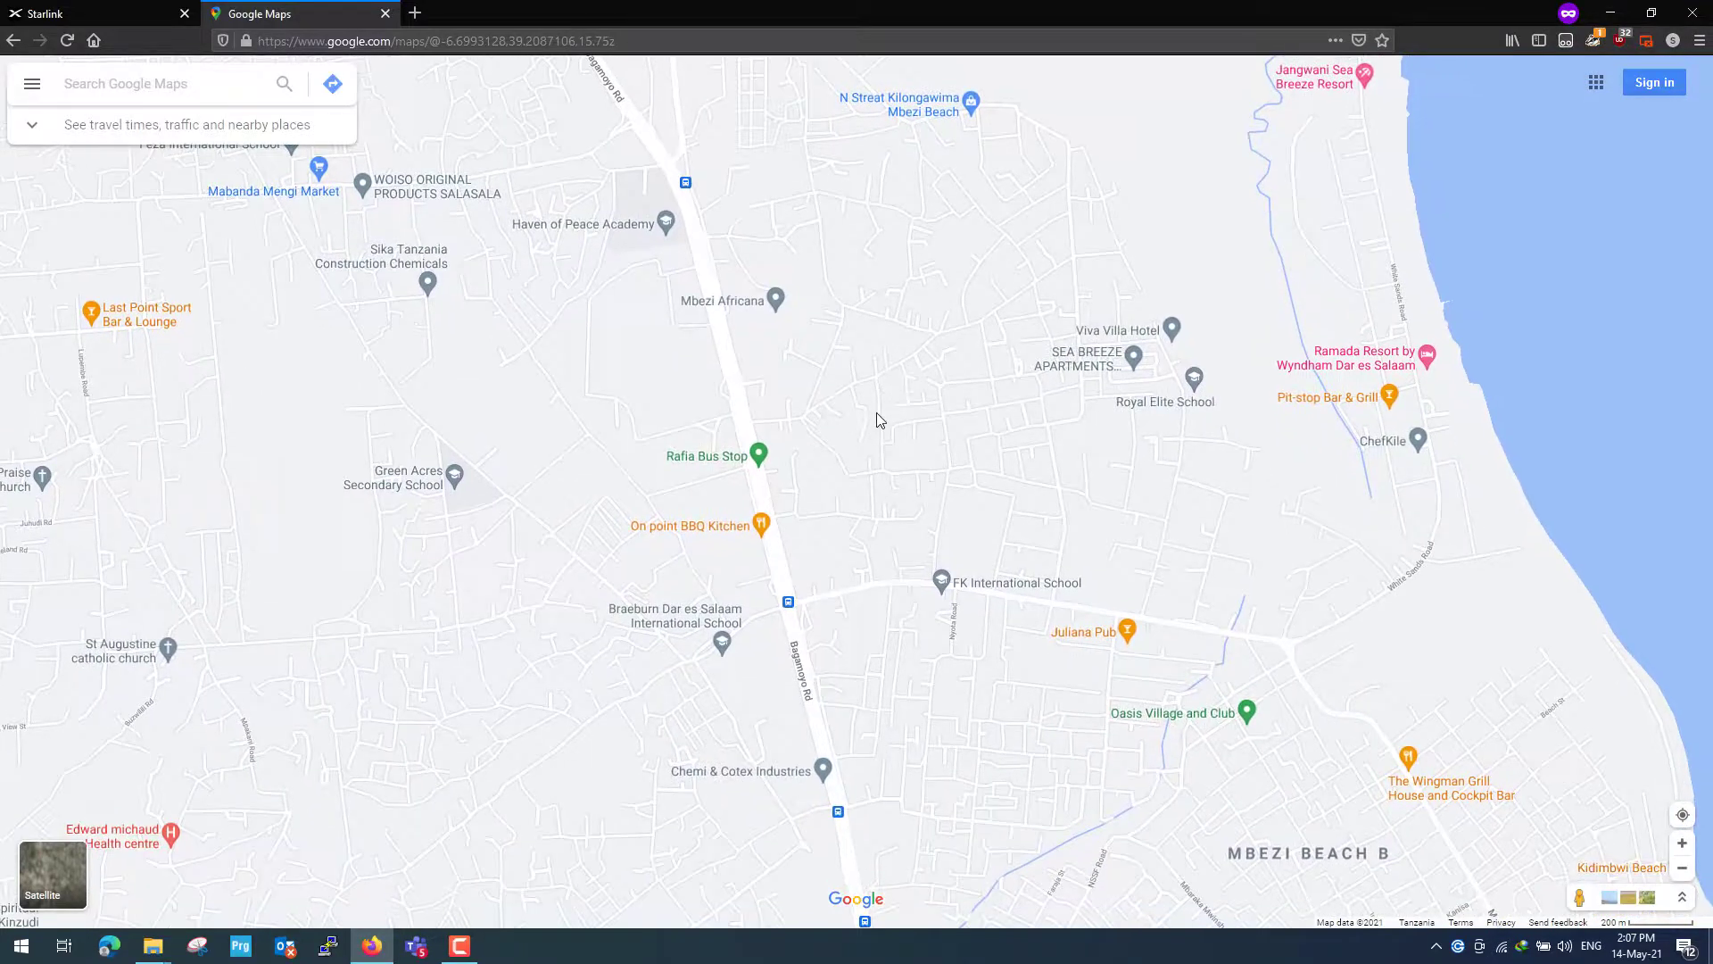
scroll(848, 437, up, 3)
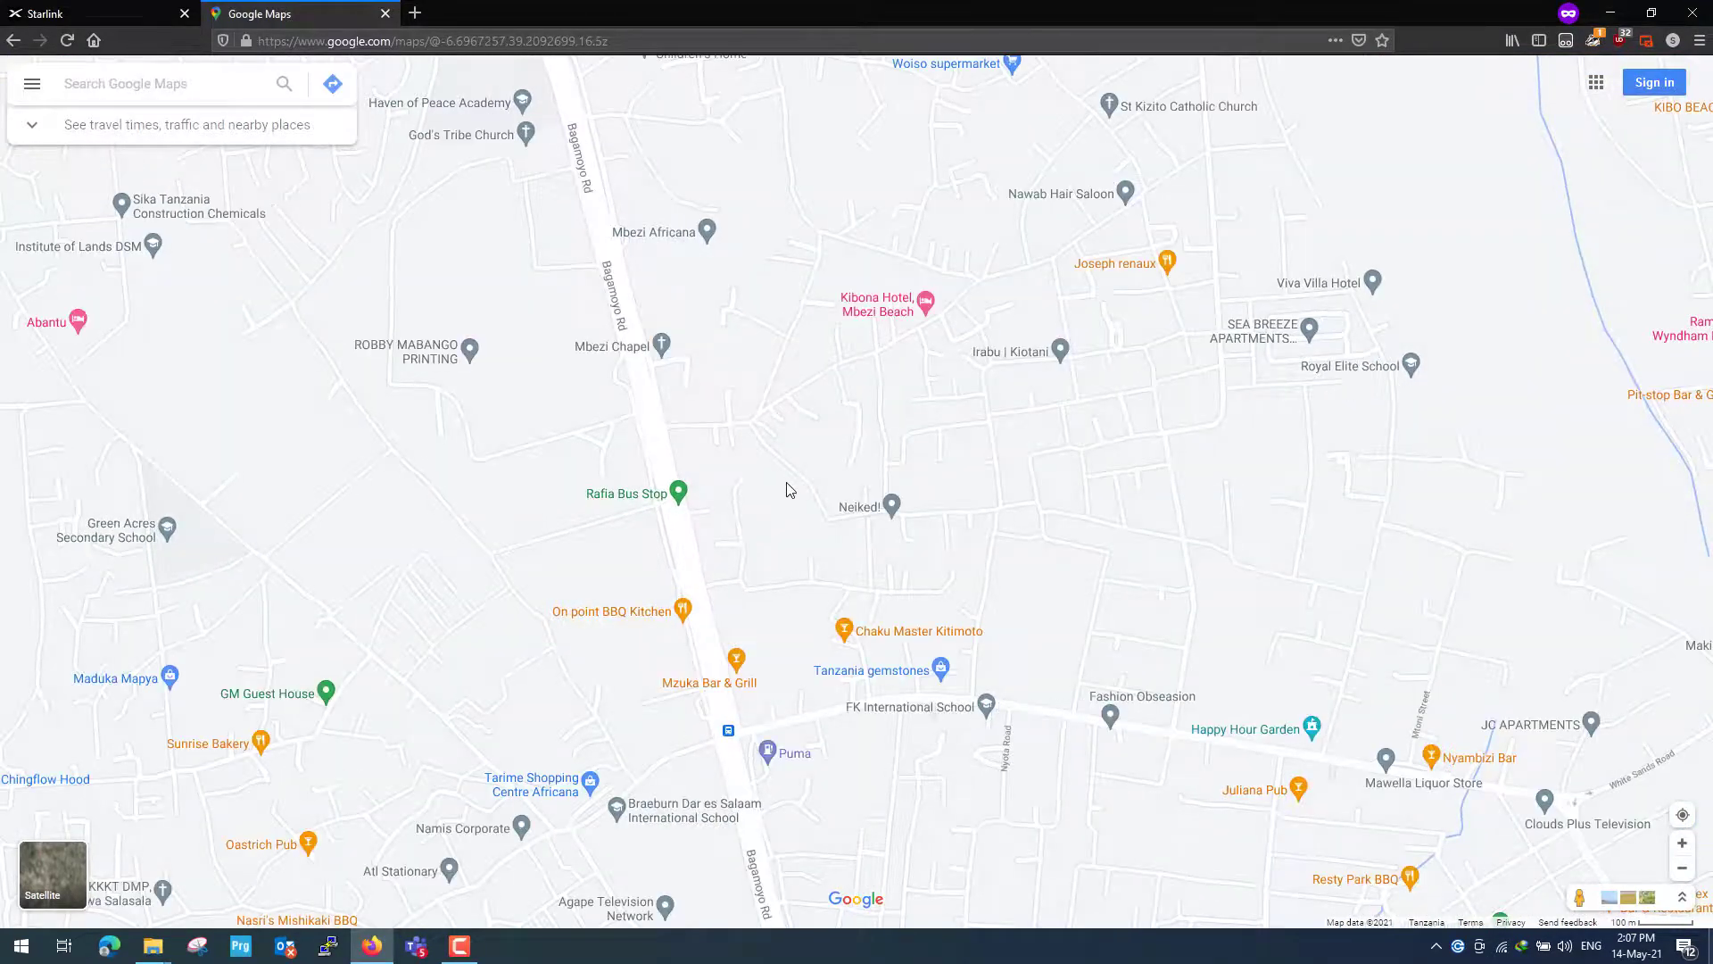
scroll(825, 469, up, 2)
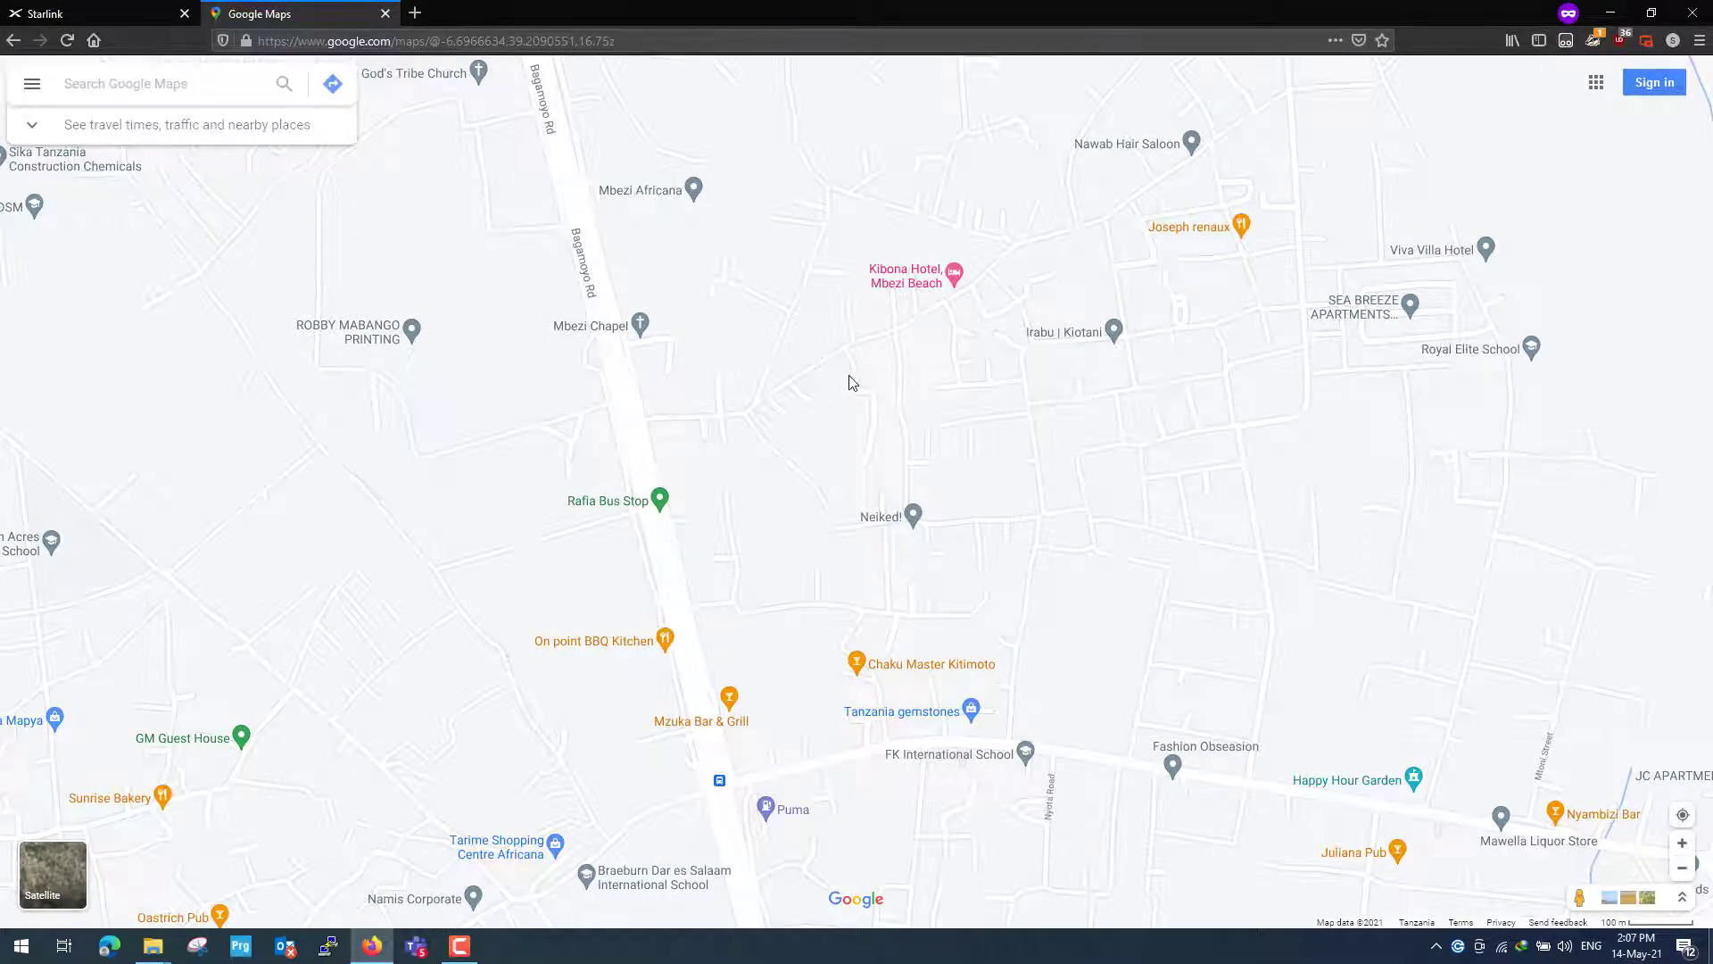
click(748, 464)
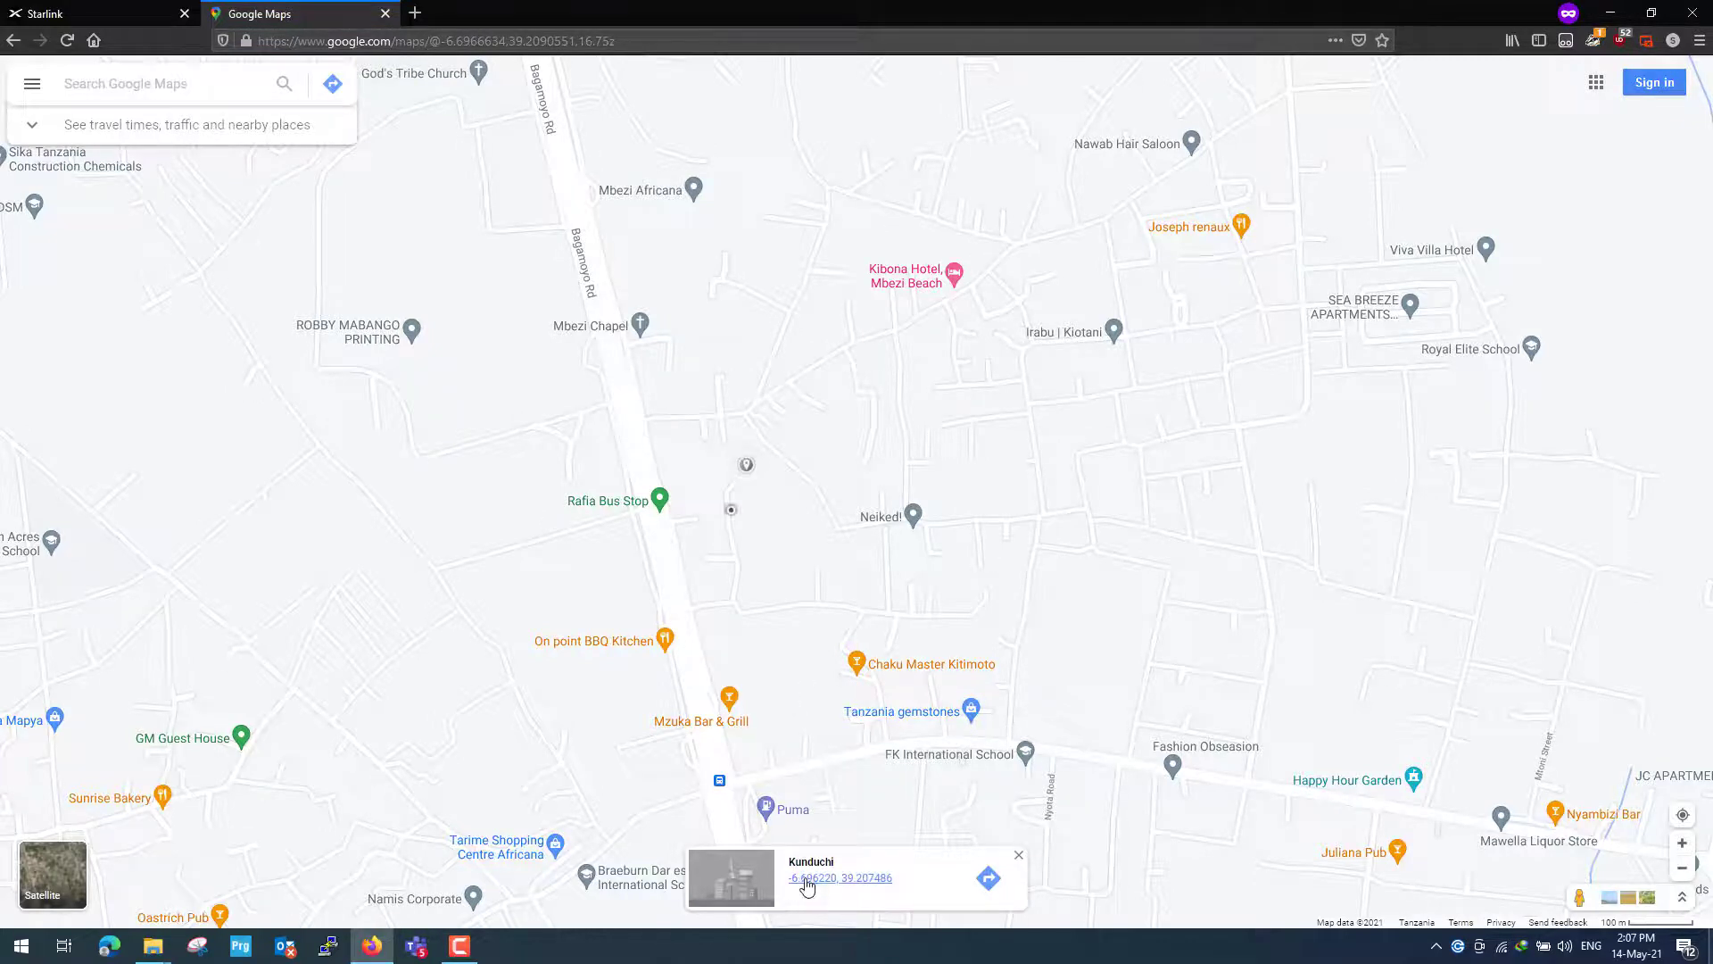
click(838, 880)
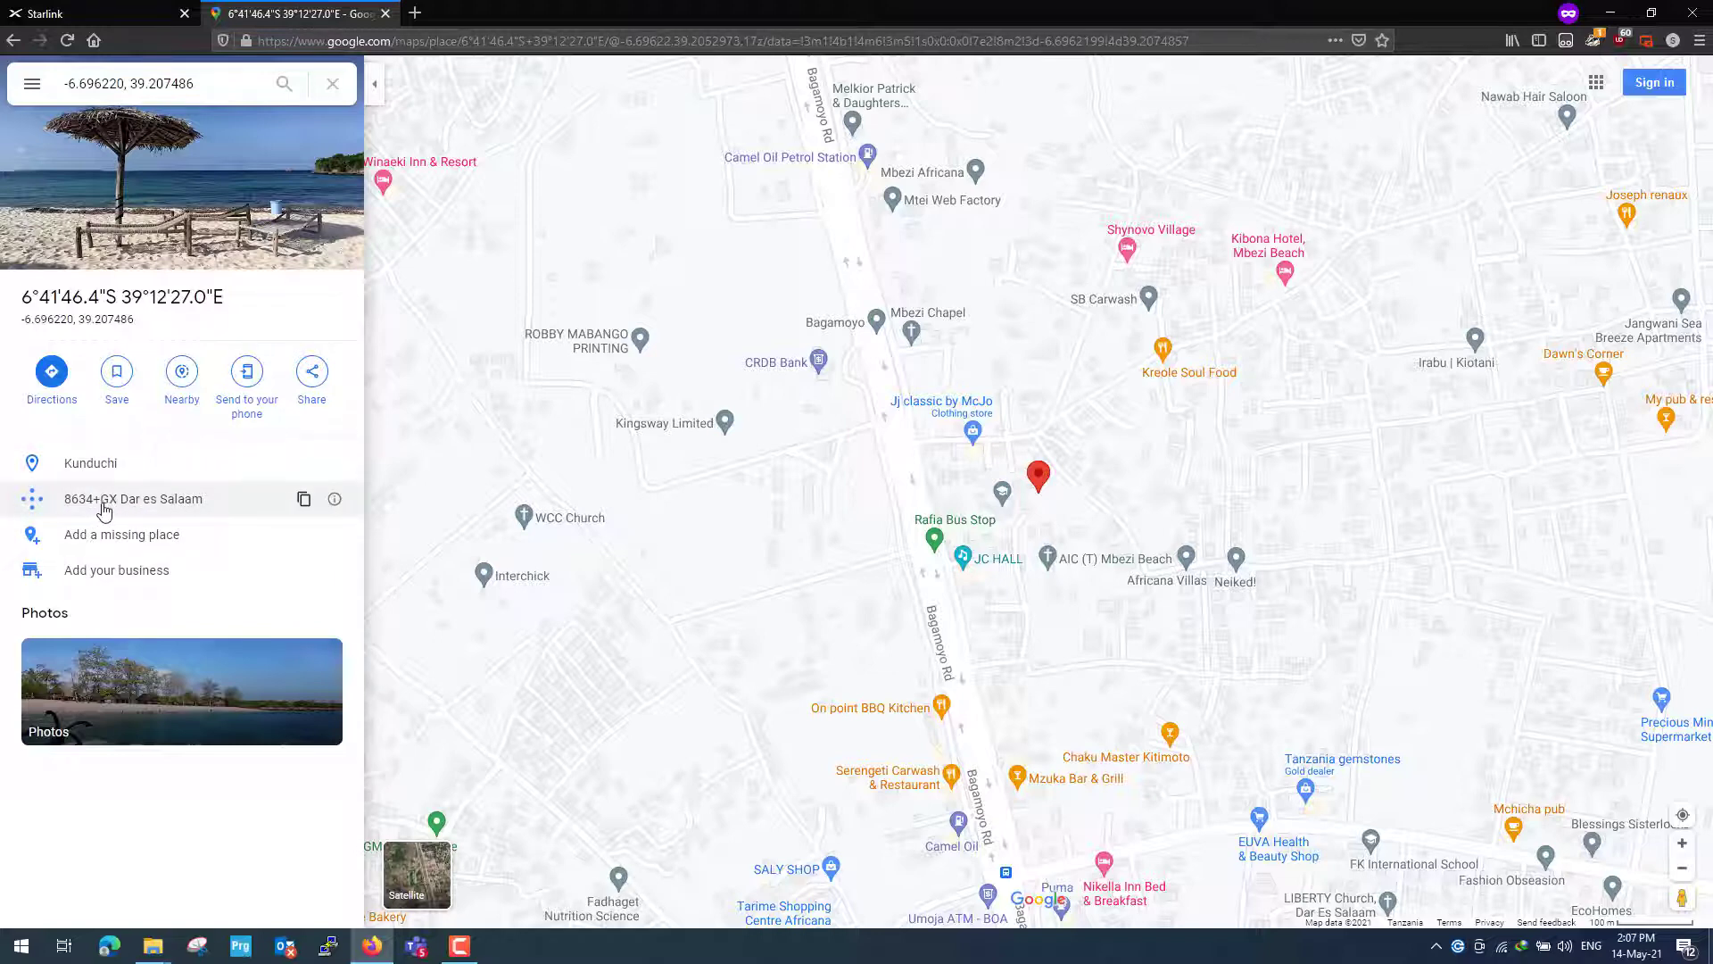
click(304, 499)
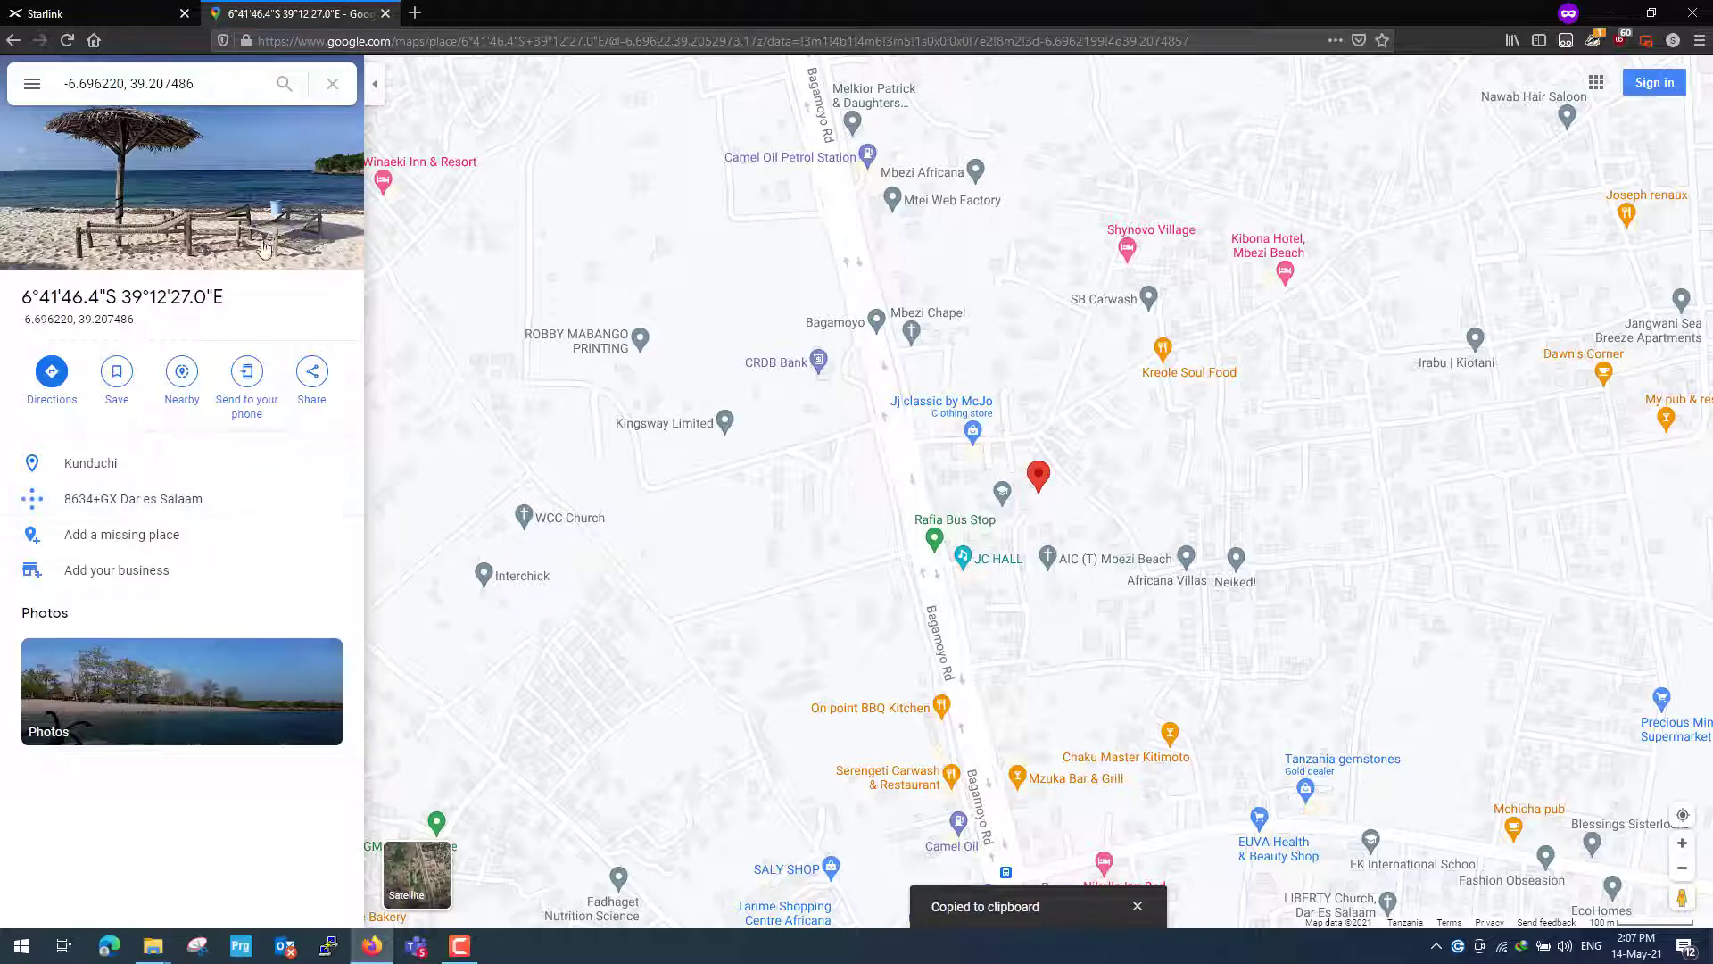
Step: Paste the copied Plus Code as the Starlink service address, choose the Tanzania match and proceed with the order
click(68, 14)
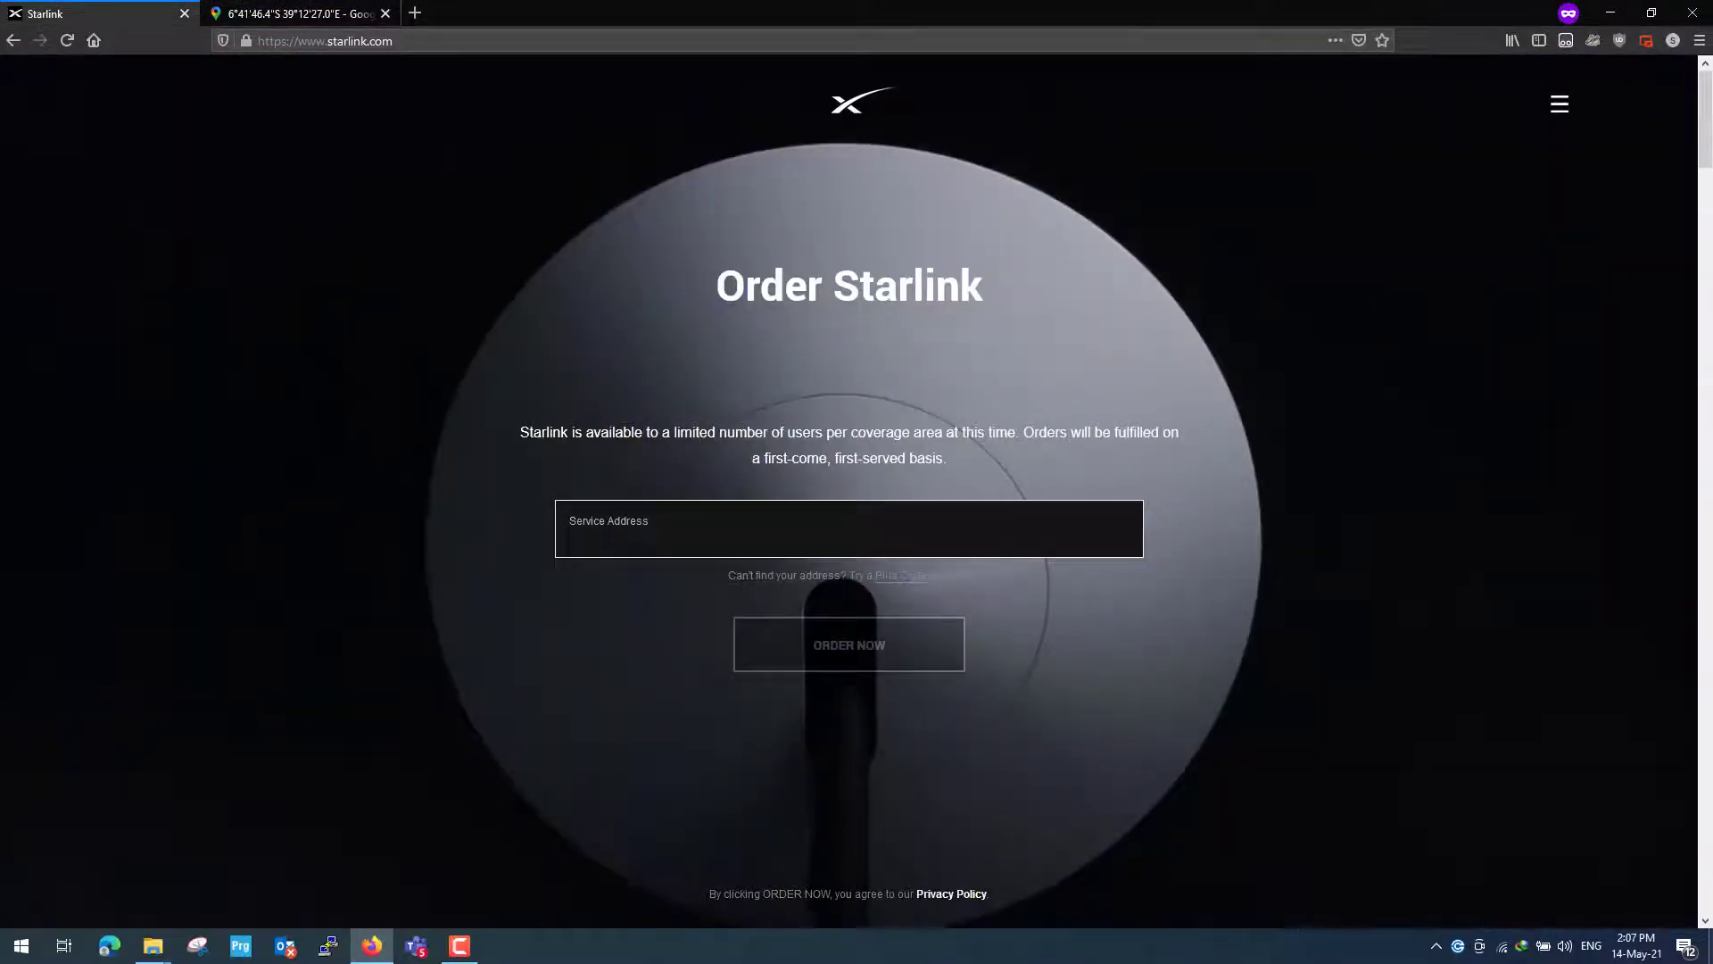
right_click(603, 539)
click(638, 634)
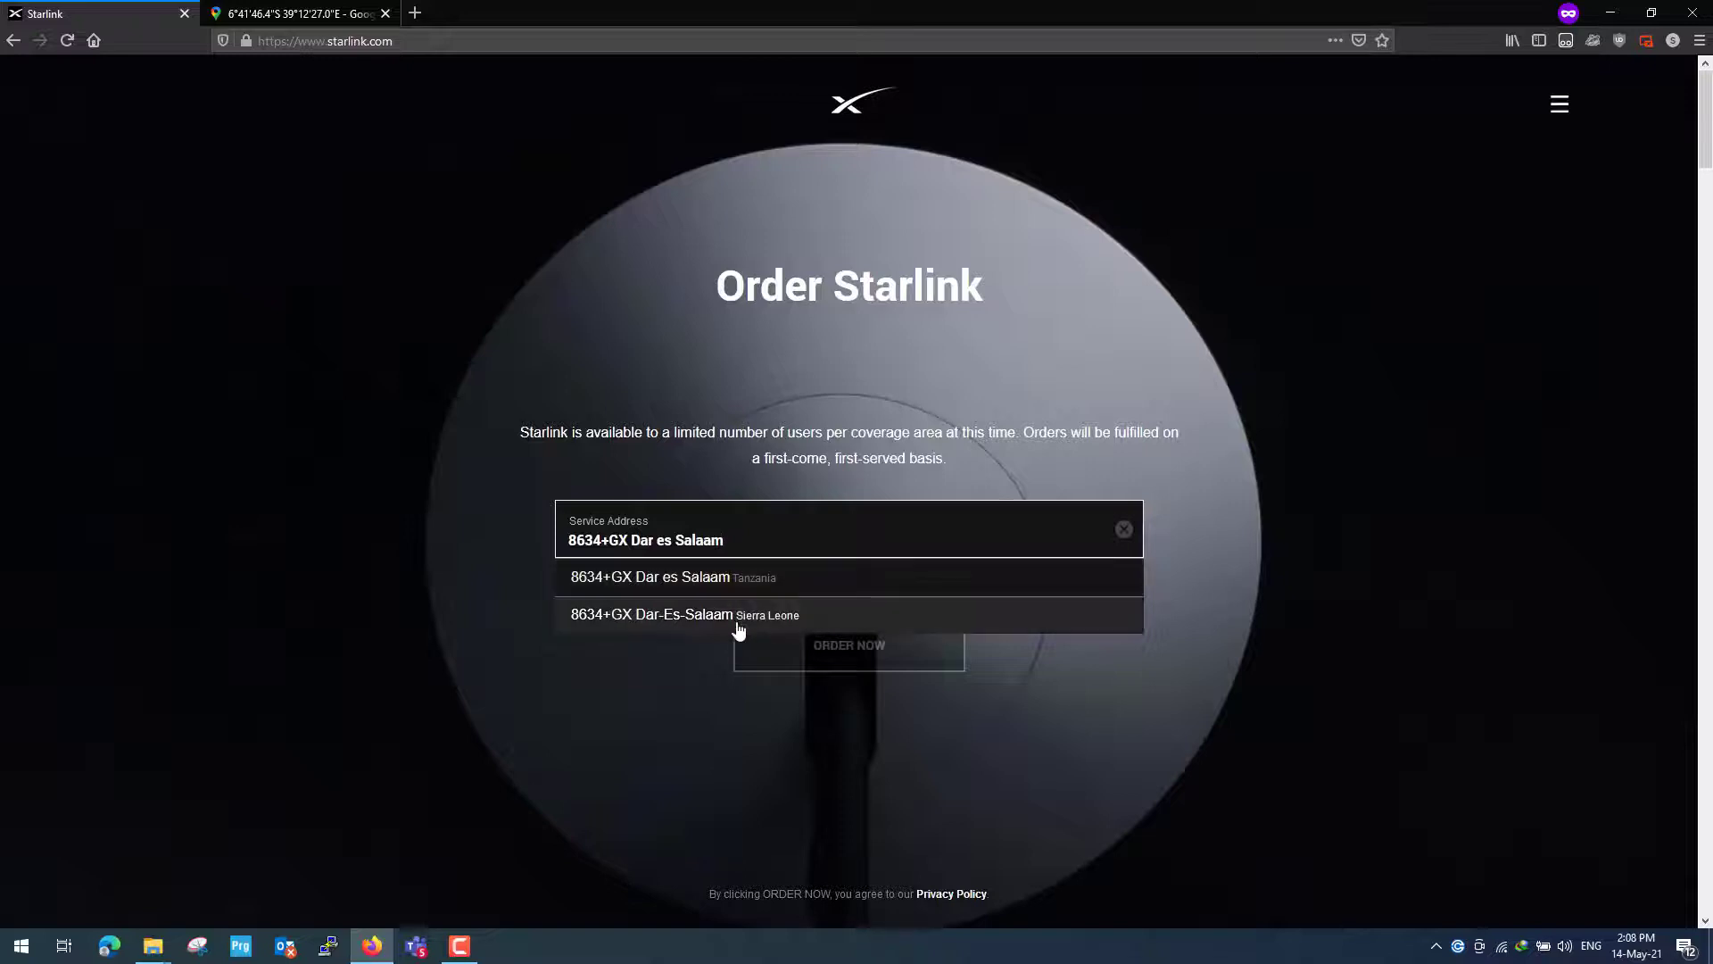
click(808, 585)
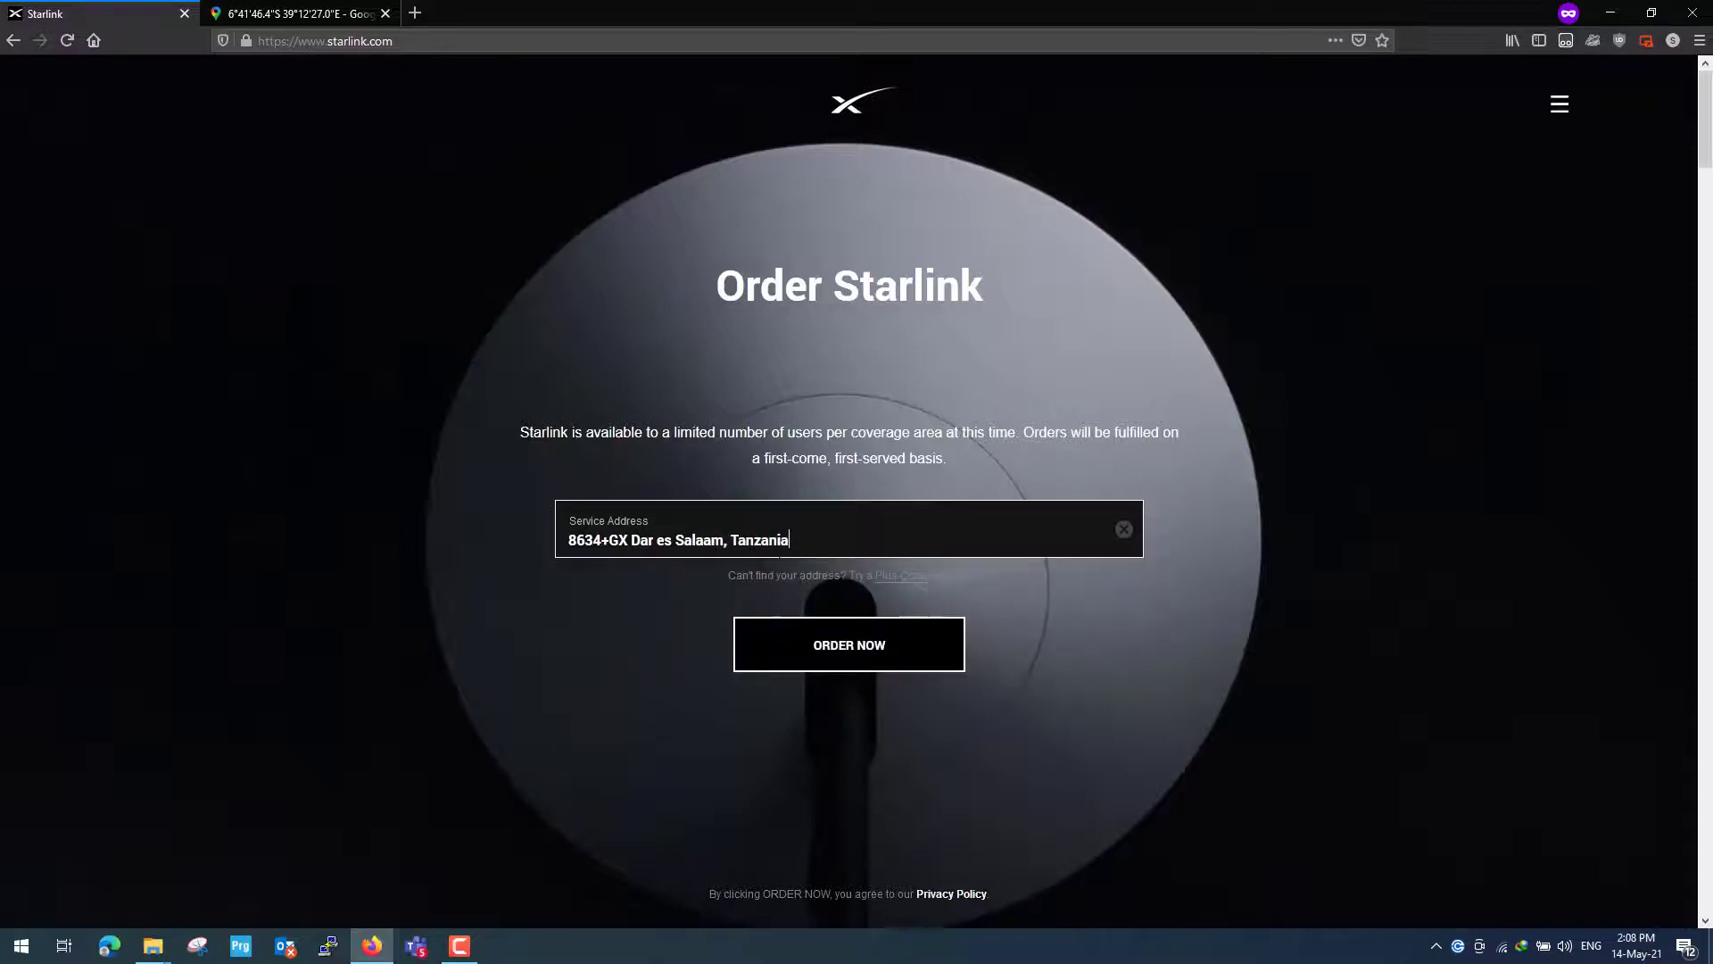
click(834, 644)
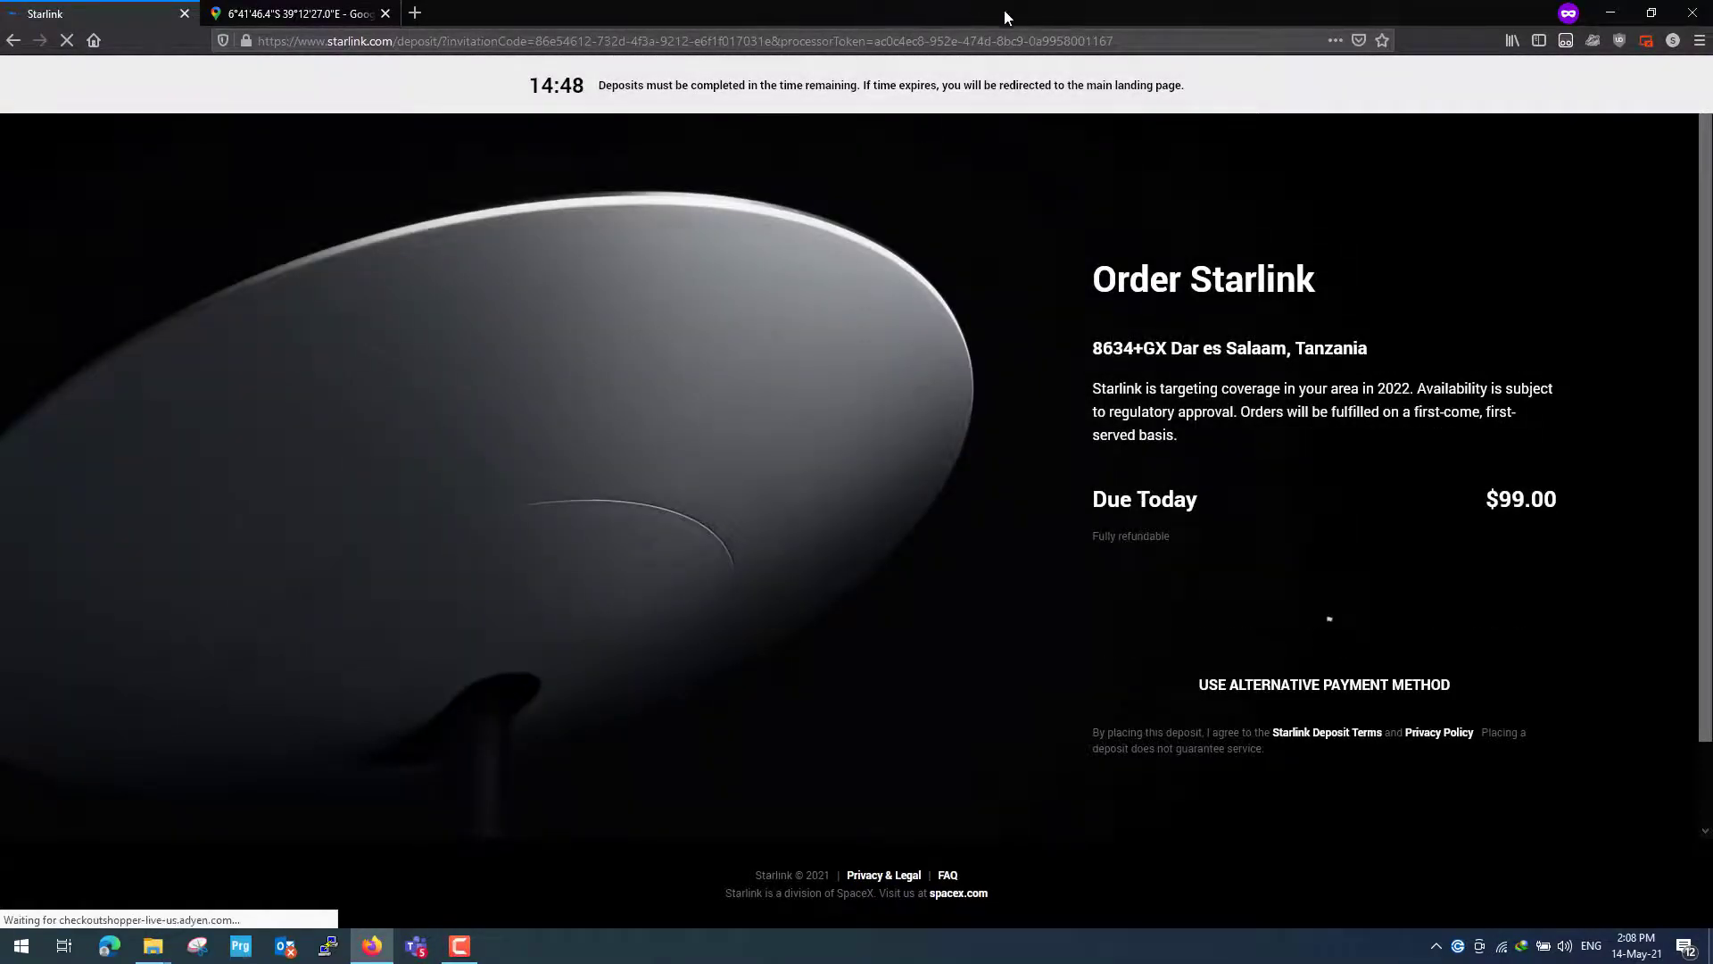
Step: Review the deposit time limit notice and the amount due today on the Starlink order page
drag(1182, 86, 527, 85)
click(516, 89)
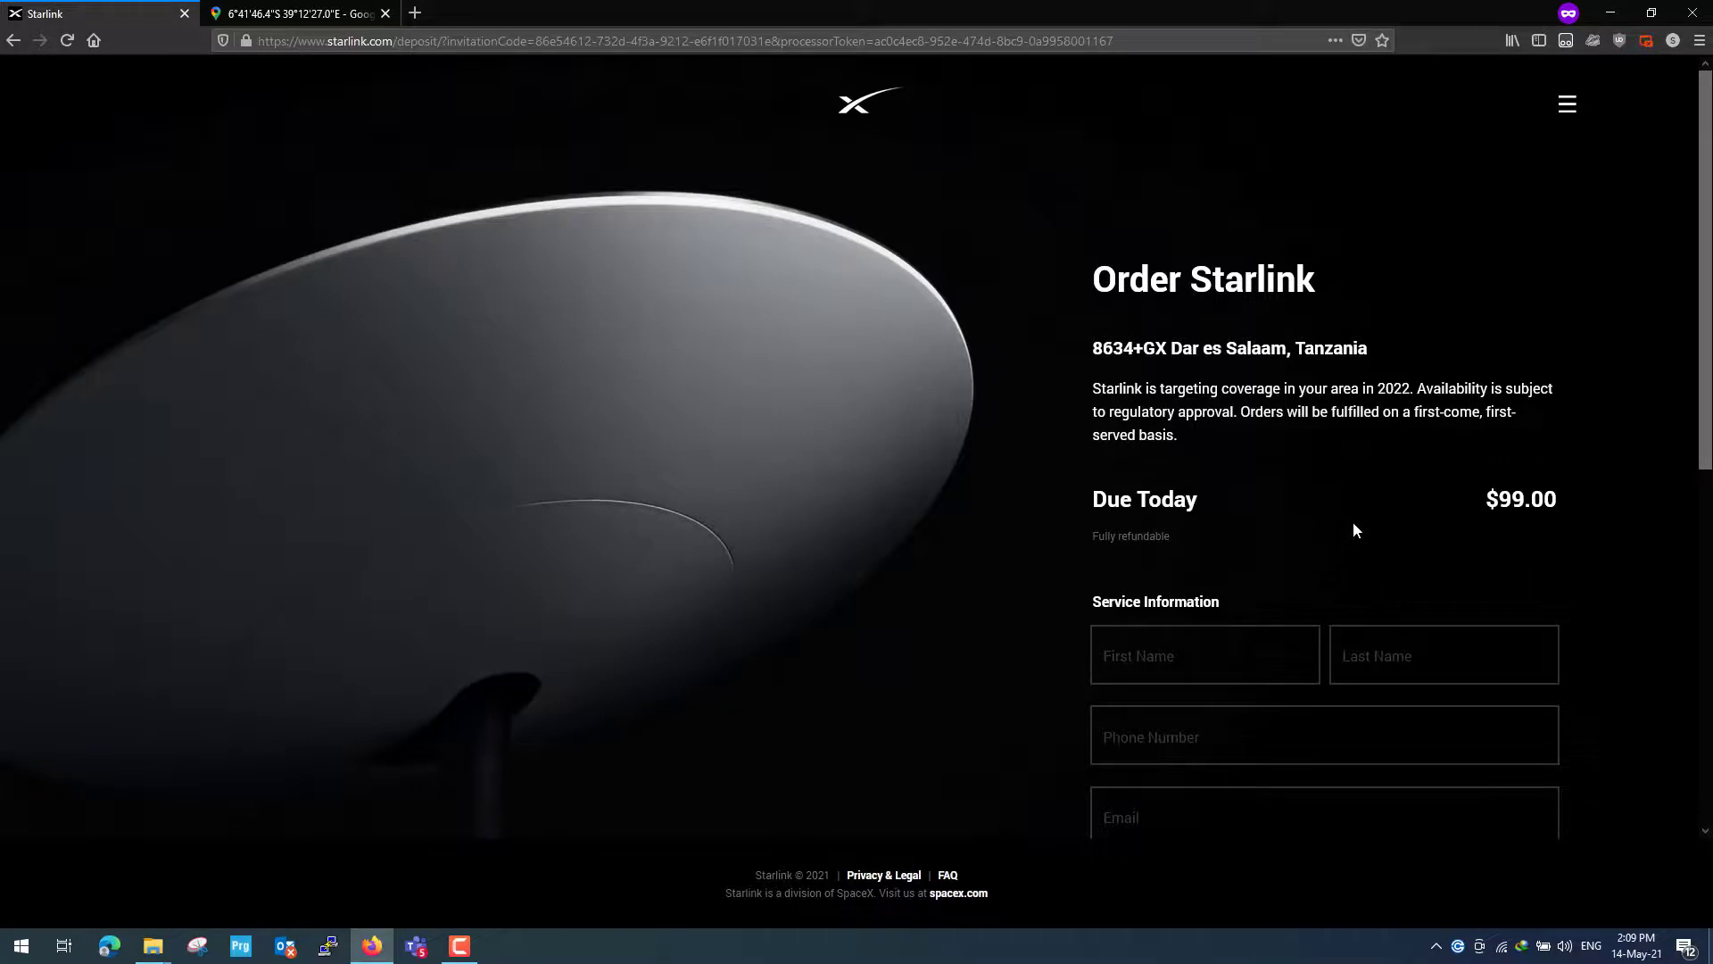
drag(1560, 500, 1437, 520)
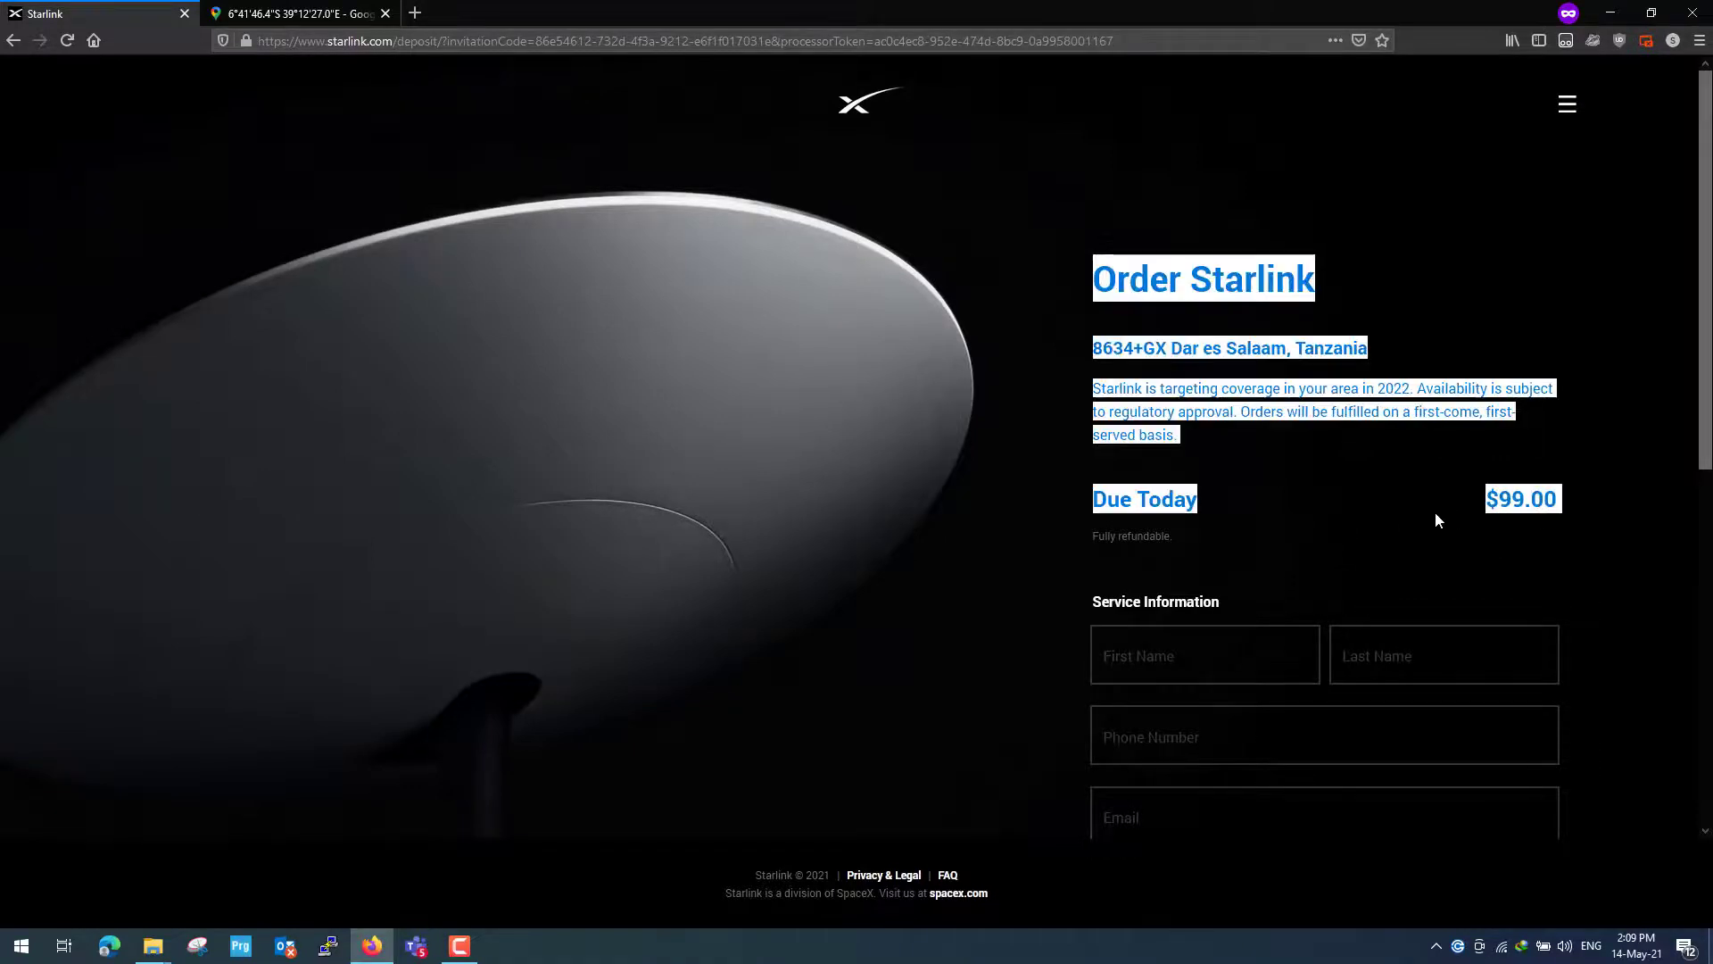
click(1538, 536)
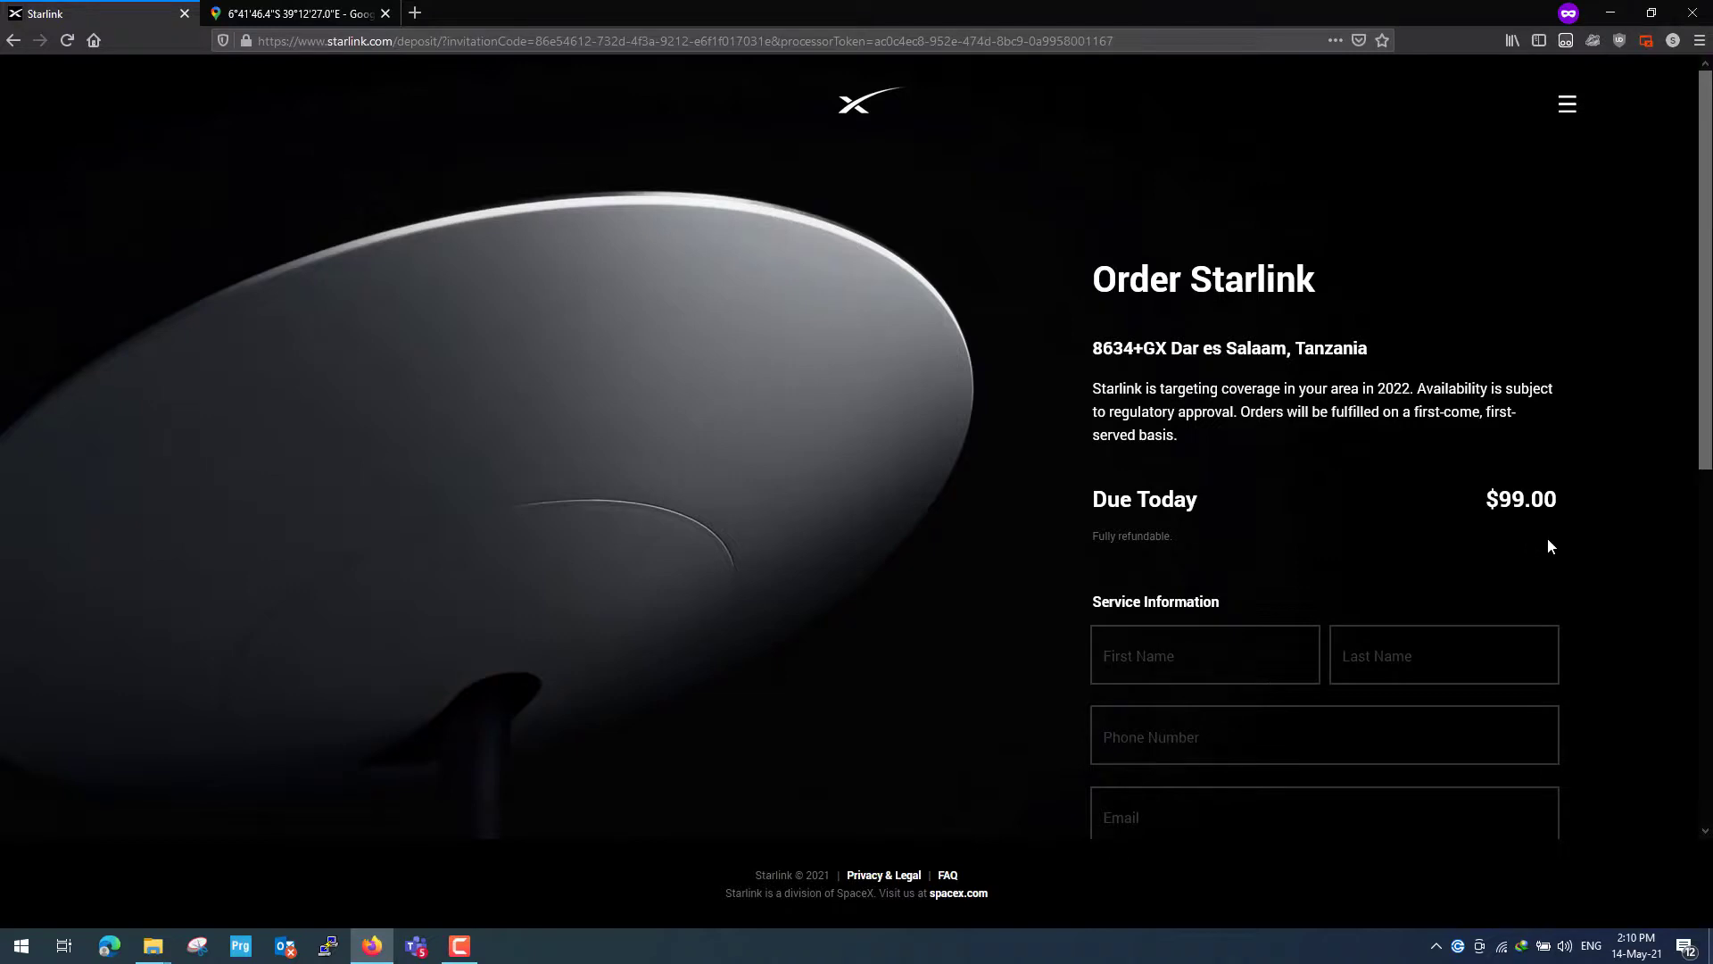
Step: Go through the service and billing information fields of the Starlink order form without filling them in
scroll(1548, 540, down, 2)
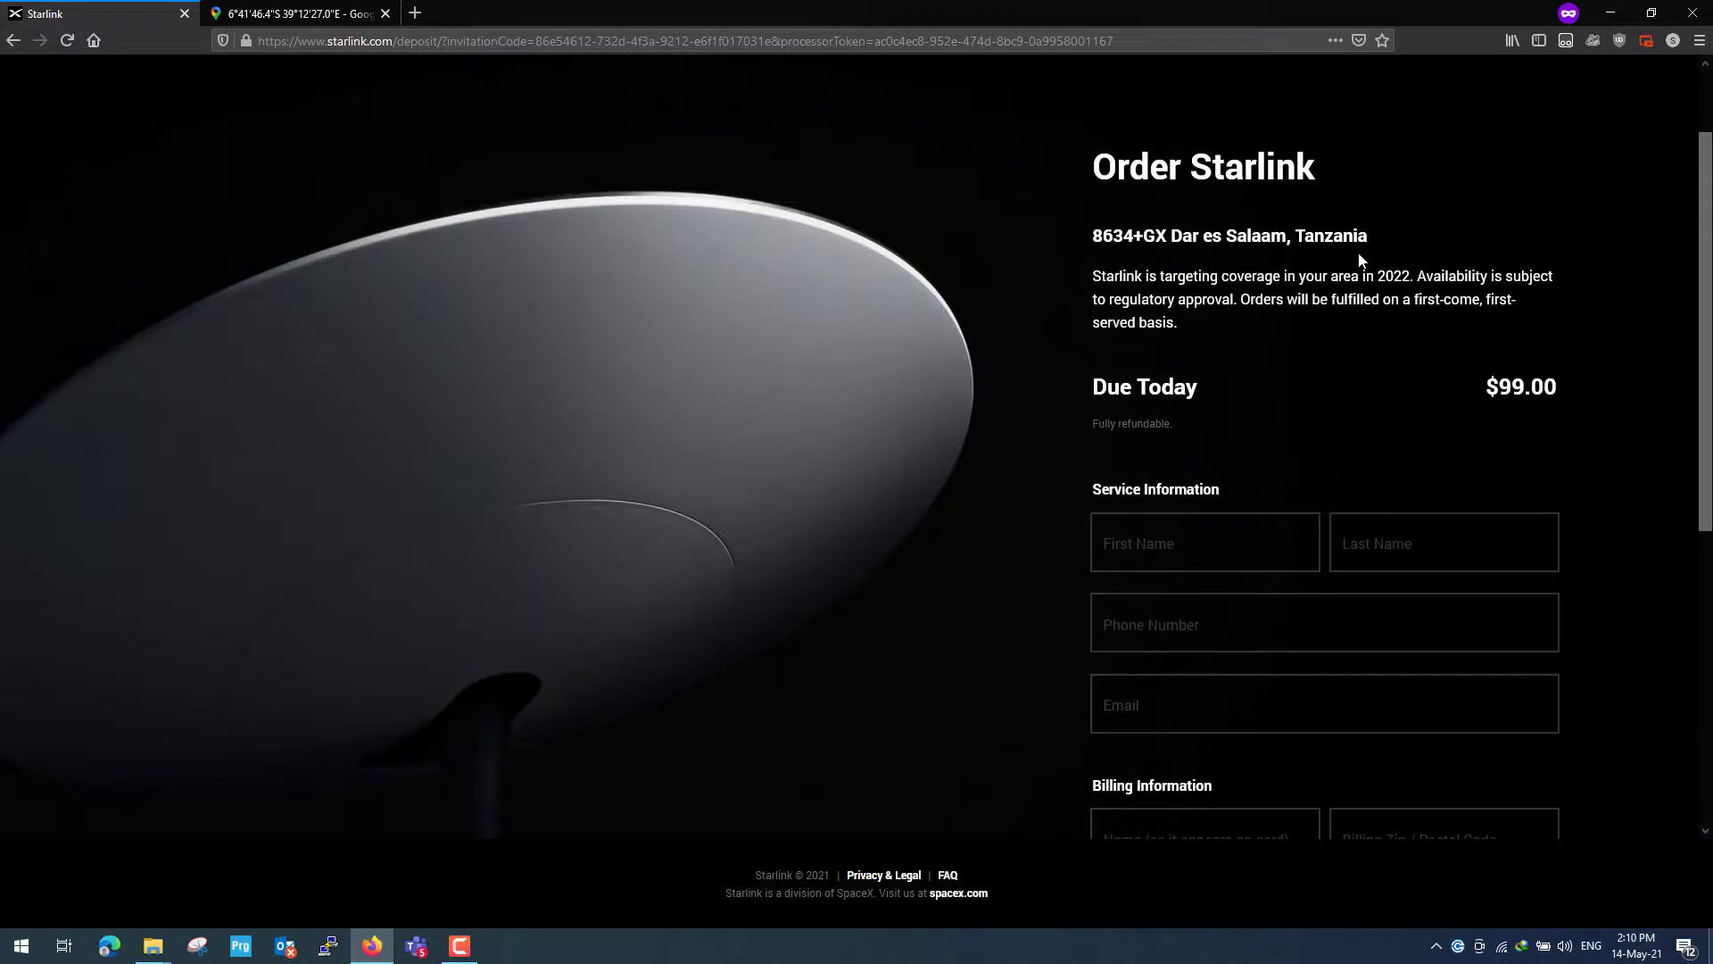
drag(1378, 276, 1410, 277)
click(1443, 403)
key(Tab)
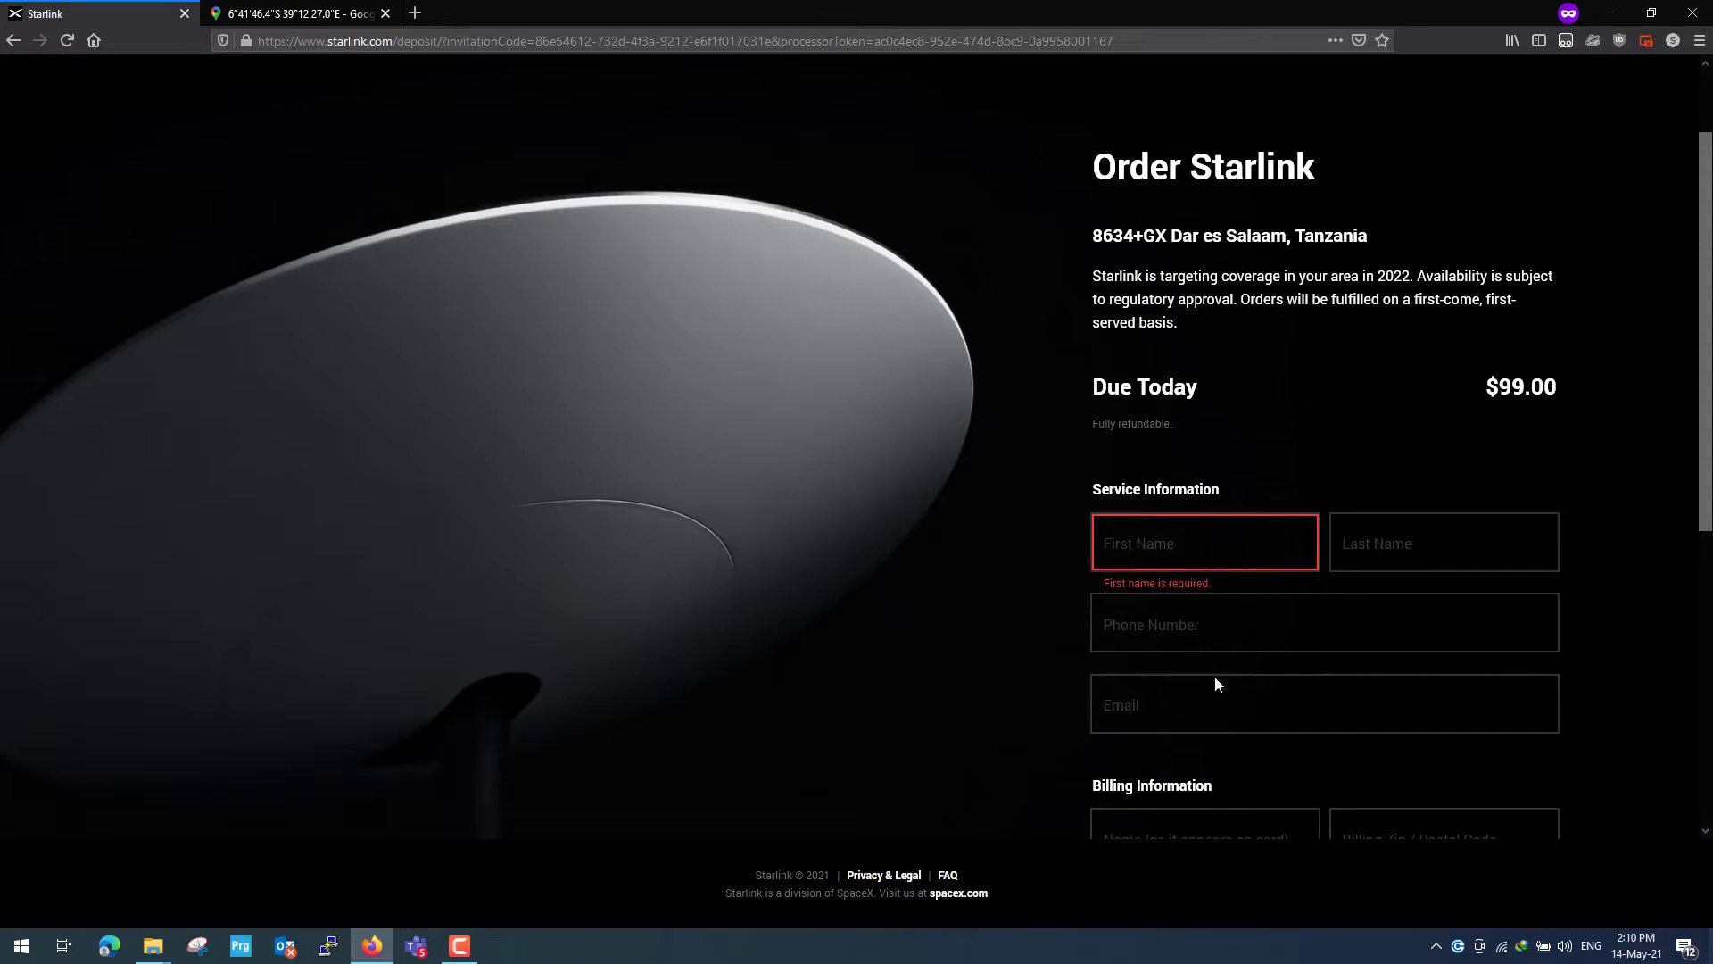
key(Tab)
key(Tab)
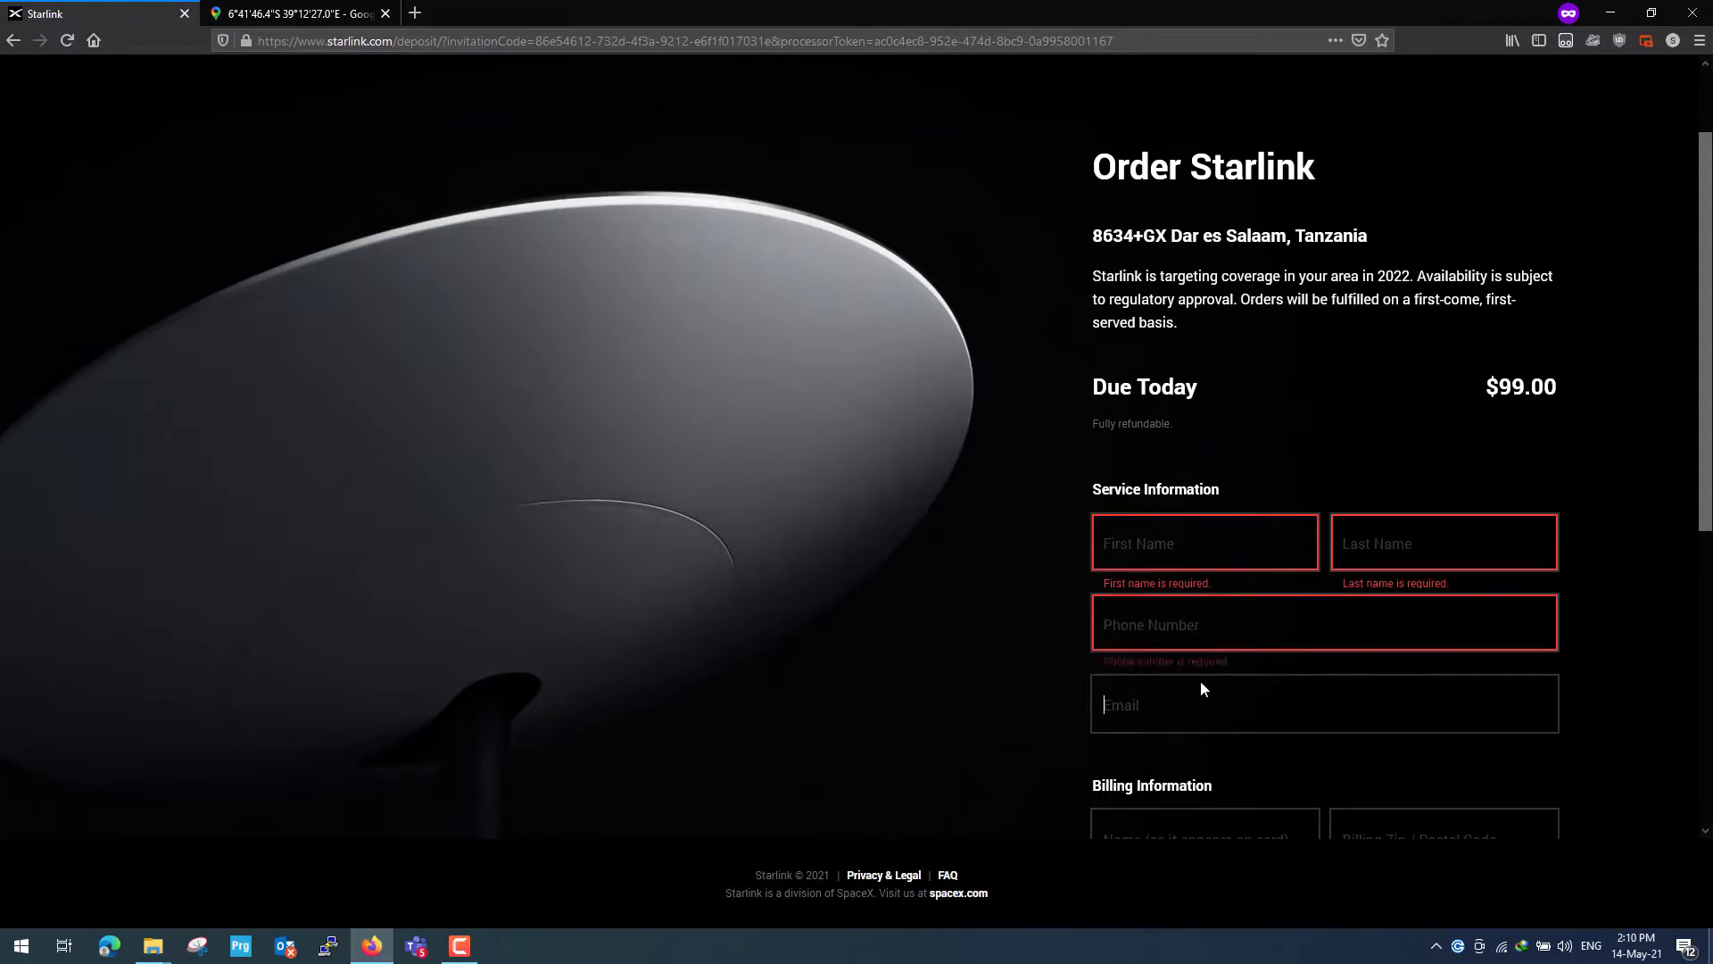
scroll(1202, 680, down, 3)
key(Tab)
scroll(1293, 618, down, 1)
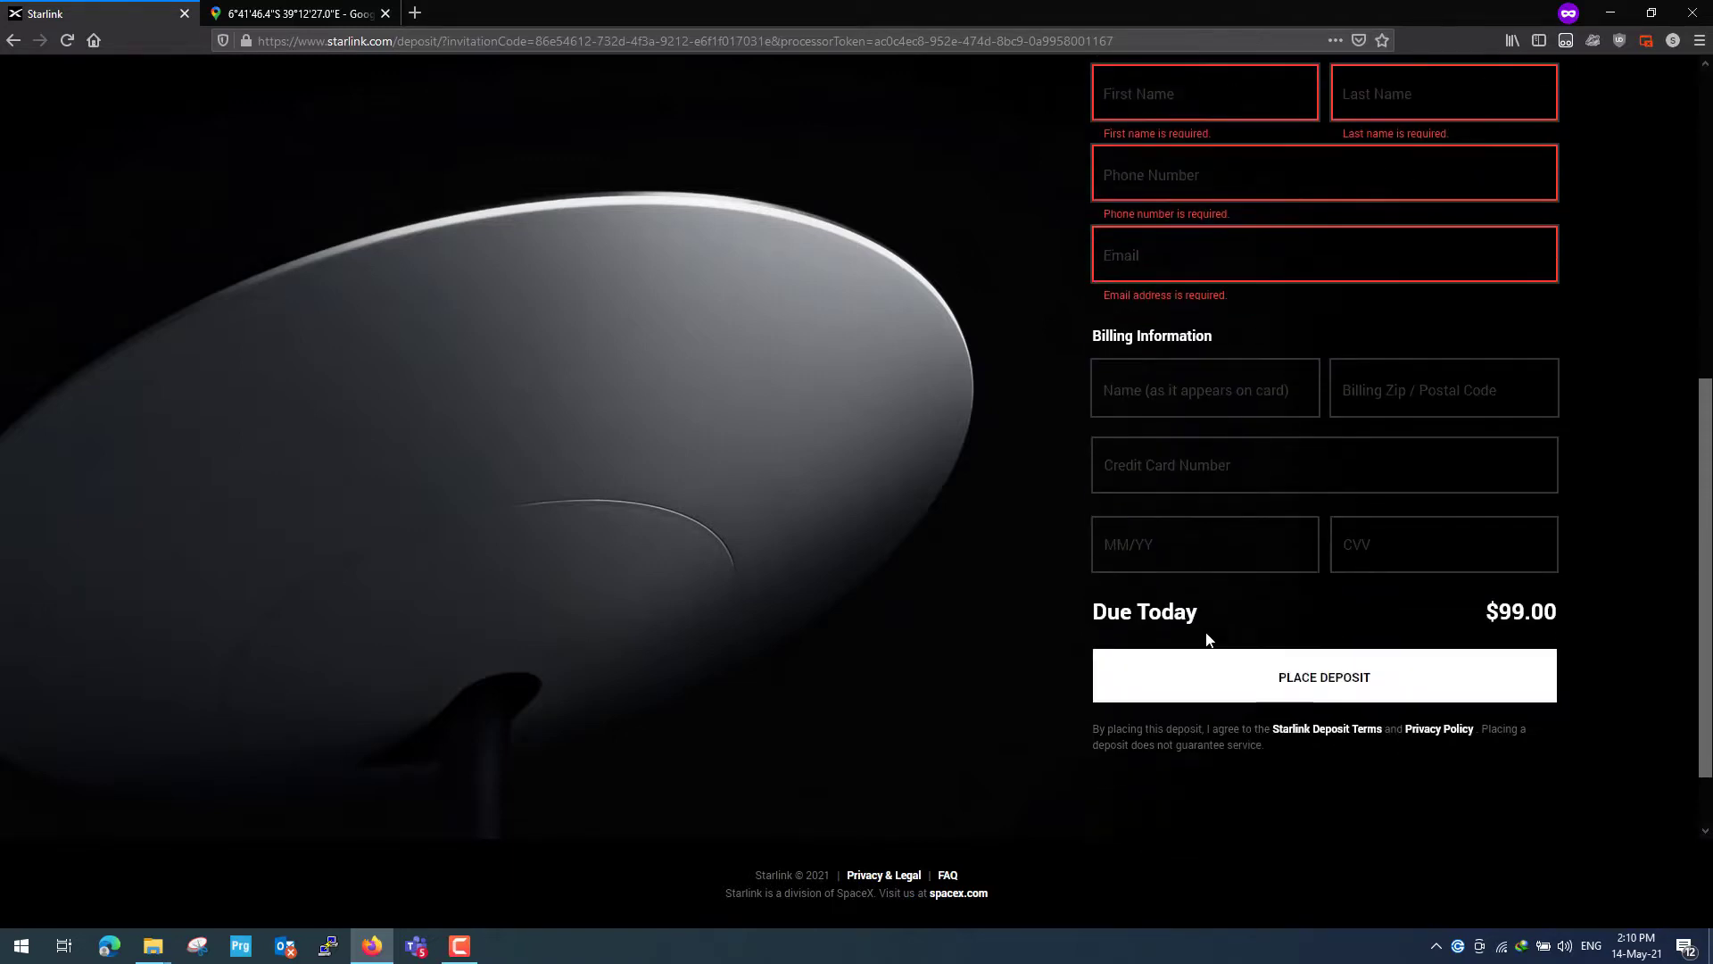
key(Tab)
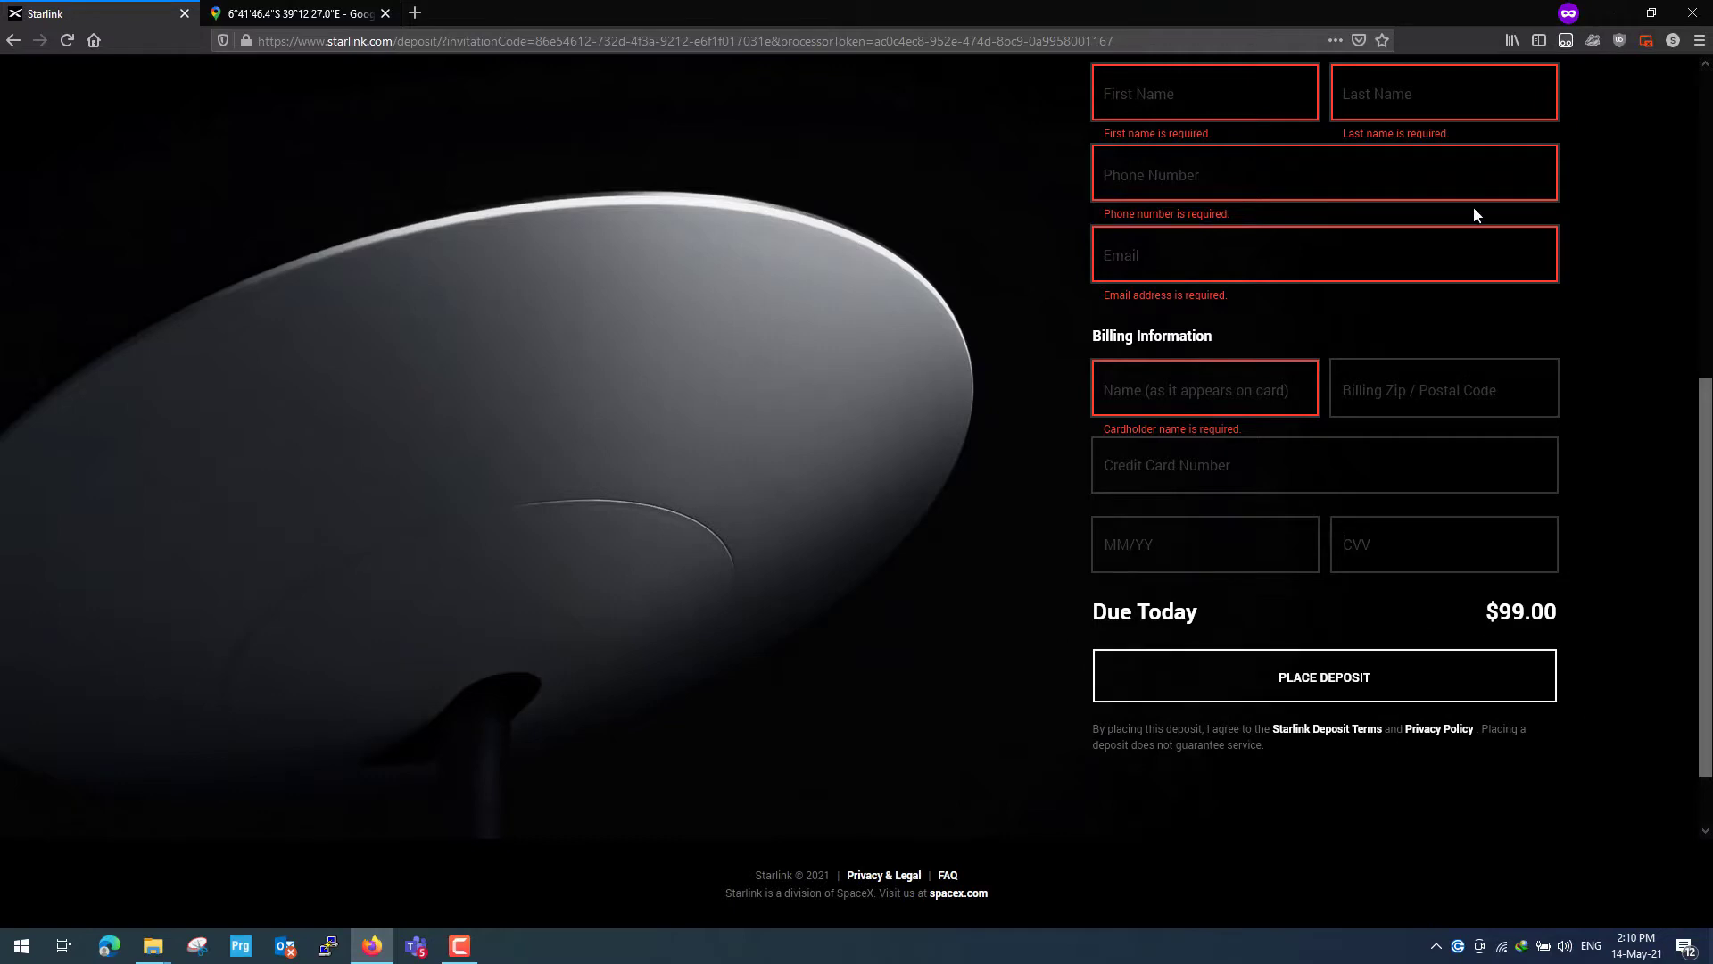
Step: Try to place the deposit with the form left empty and check which order details are required
click(1427, 677)
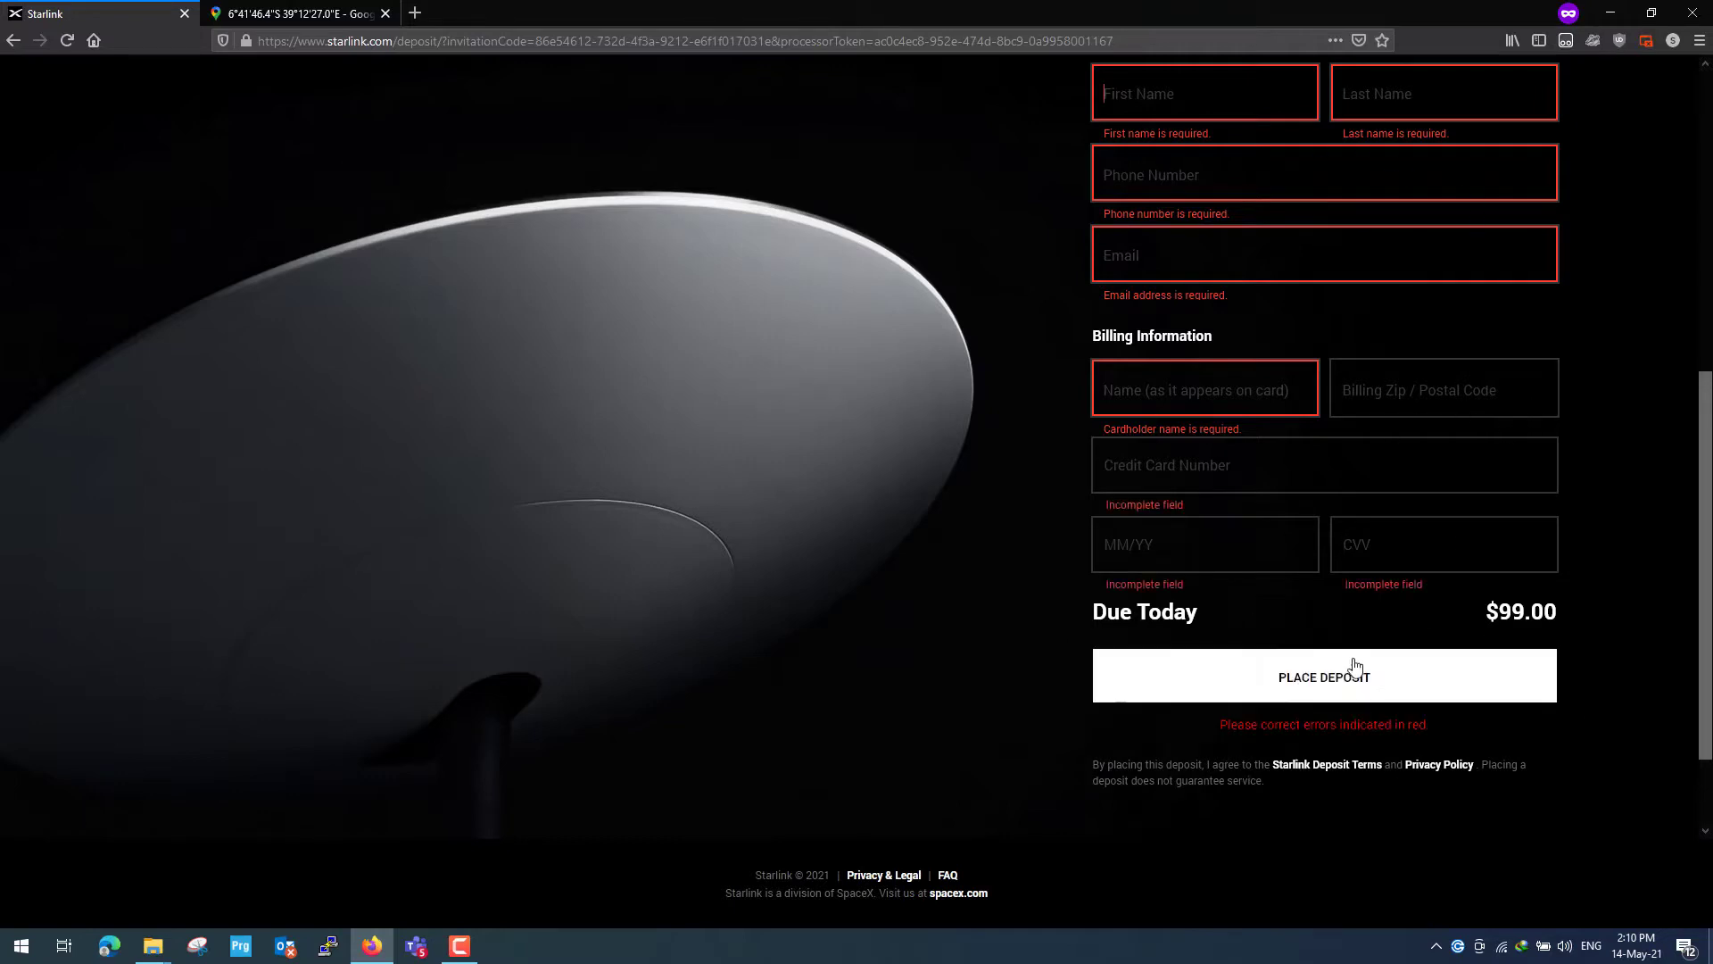
scroll(1530, 534, up, 1)
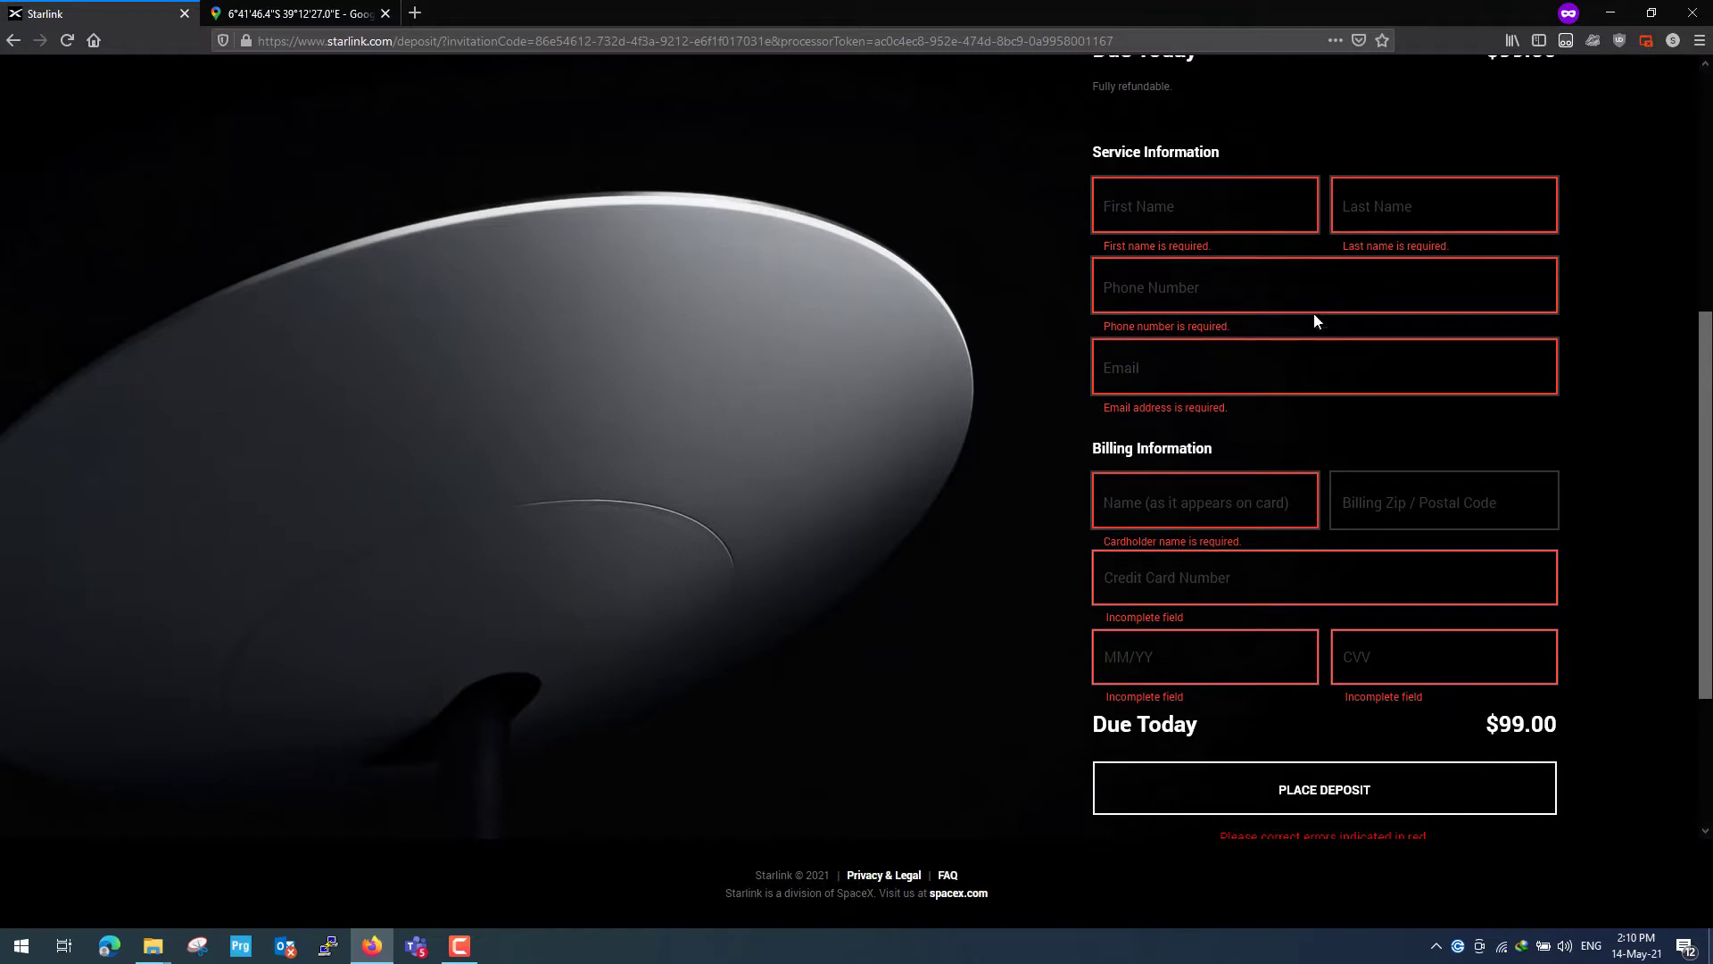
scroll(1289, 327, up, 4)
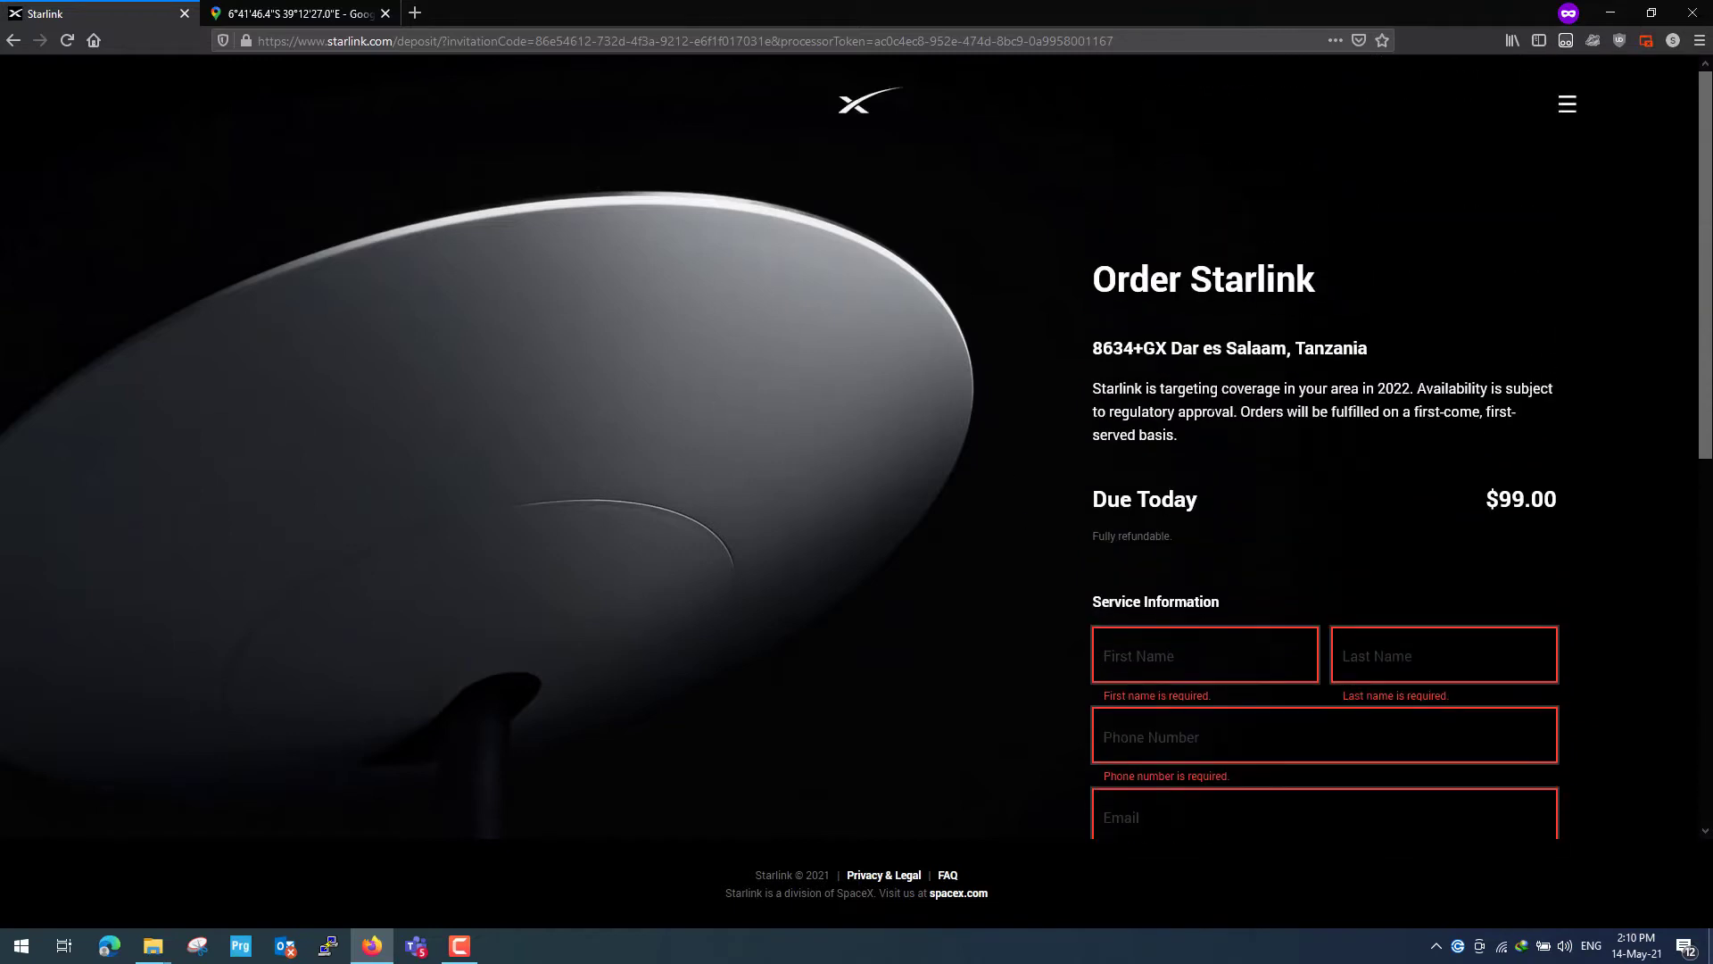